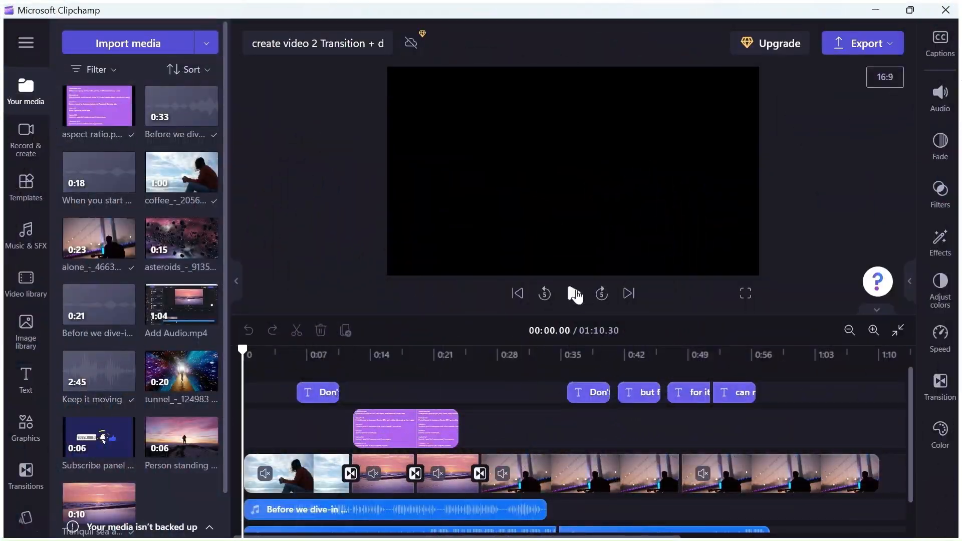
- Play the project preview and review the available aspect ratio options, from 16:9 through vertical 2:3 and beyond
{"action": "left_click", "coordinate": [573, 294]}
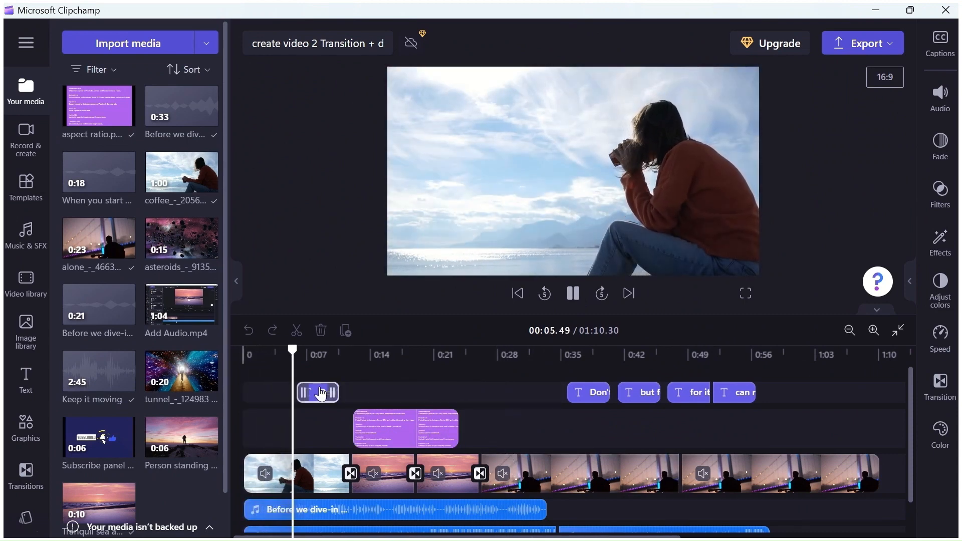
{"action": "left_click", "coordinate": [321, 394]}
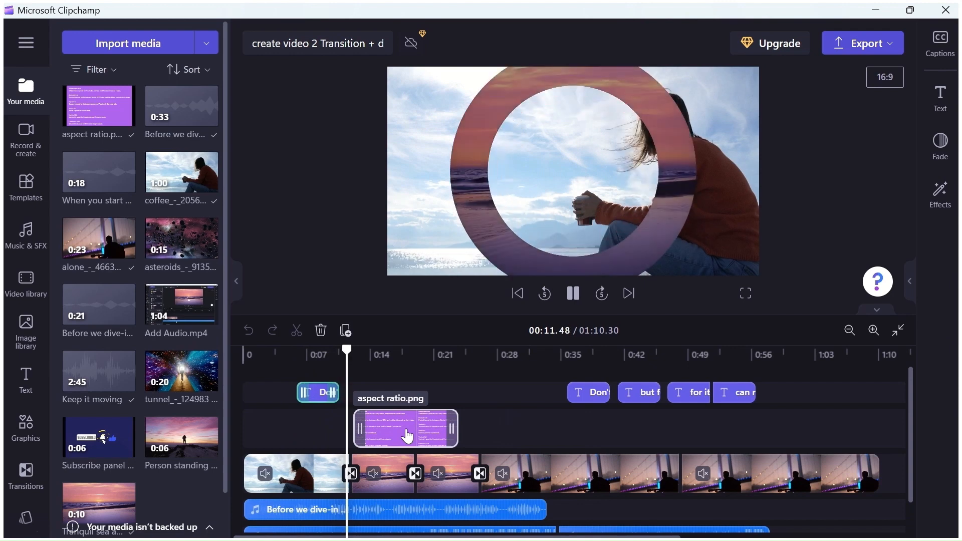
{"action": "left_click", "coordinate": [406, 434]}
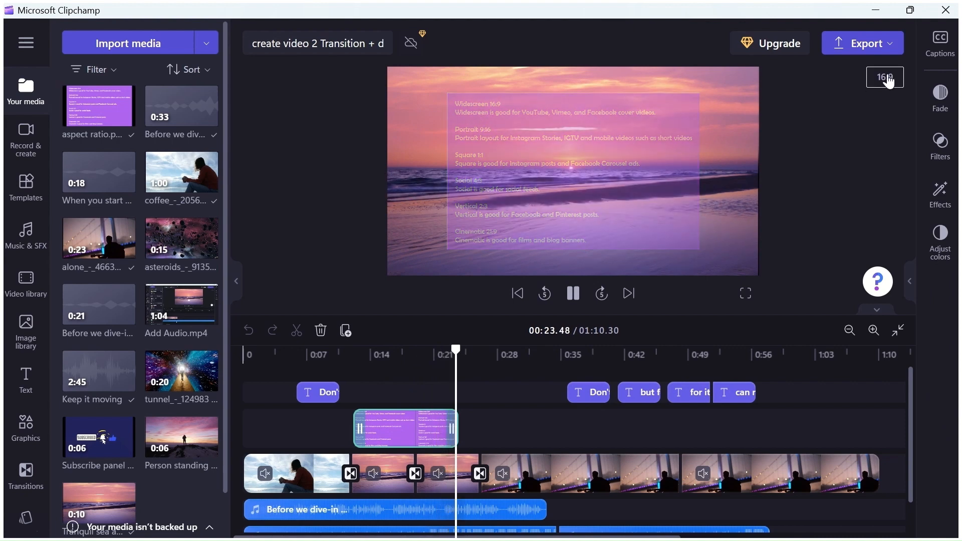
{"action": "left_click", "coordinate": [885, 77]}
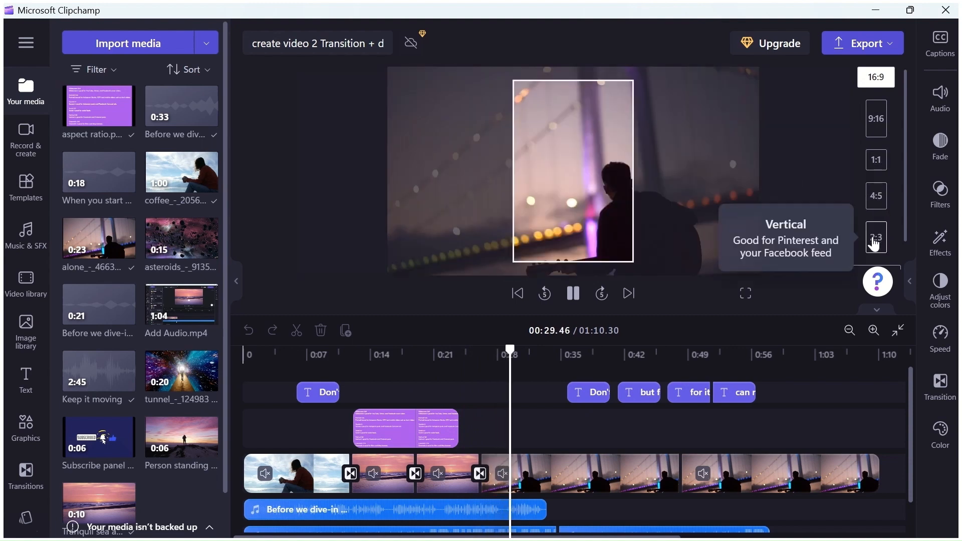
{"action": "scroll", "coordinate": [879, 245], "scroll_direction": "down", "scroll_amount": 1}
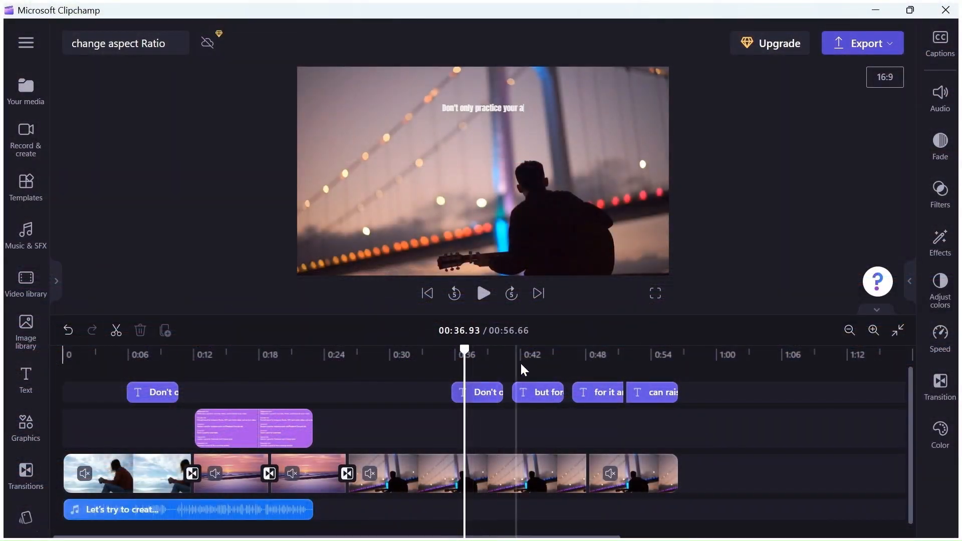
- Change the project's aspect ratio to 9:16 portrait with the playhead near the end of the video
{"action": "left_click_drag", "start_coordinate": [466, 375], "coordinate": [599, 358]}
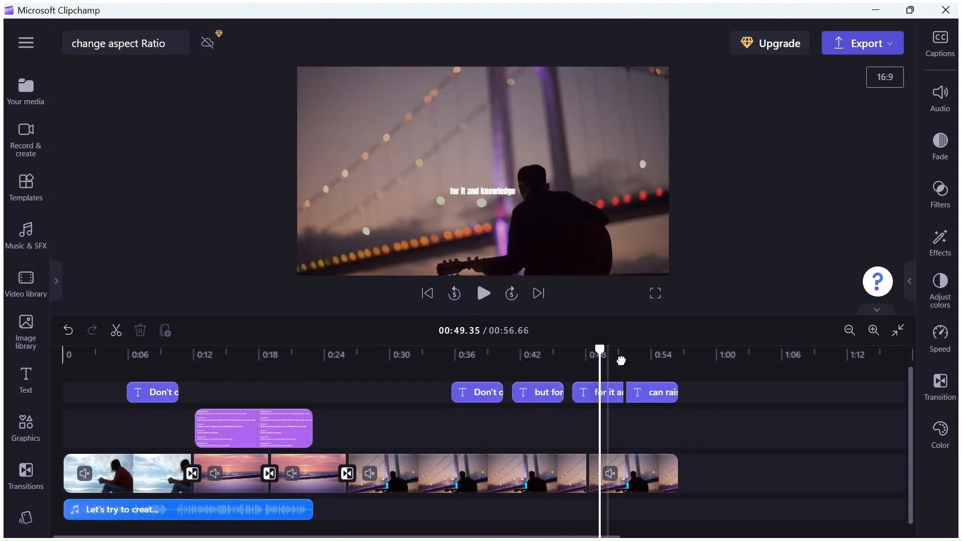
{"action": "left_click", "coordinate": [658, 359]}
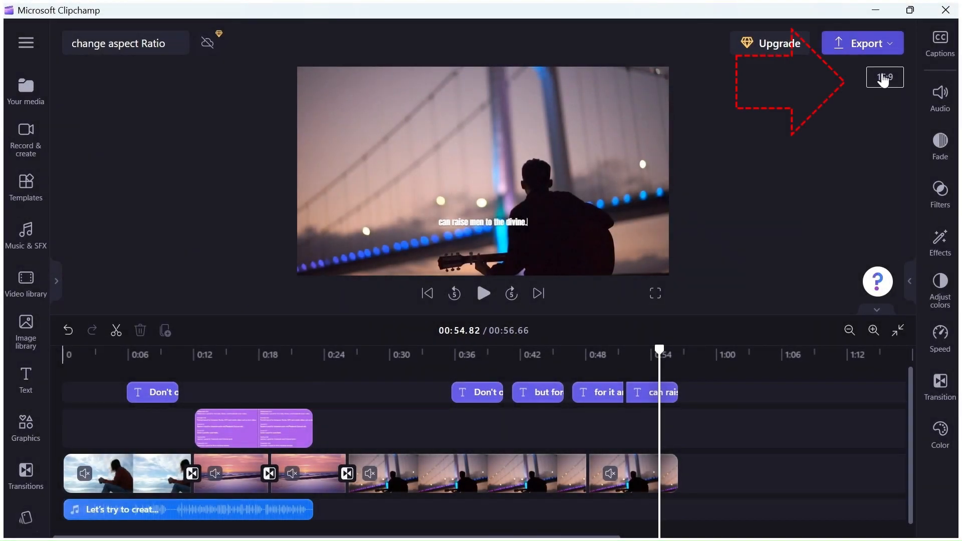
{"action": "left_click", "coordinate": [883, 78]}
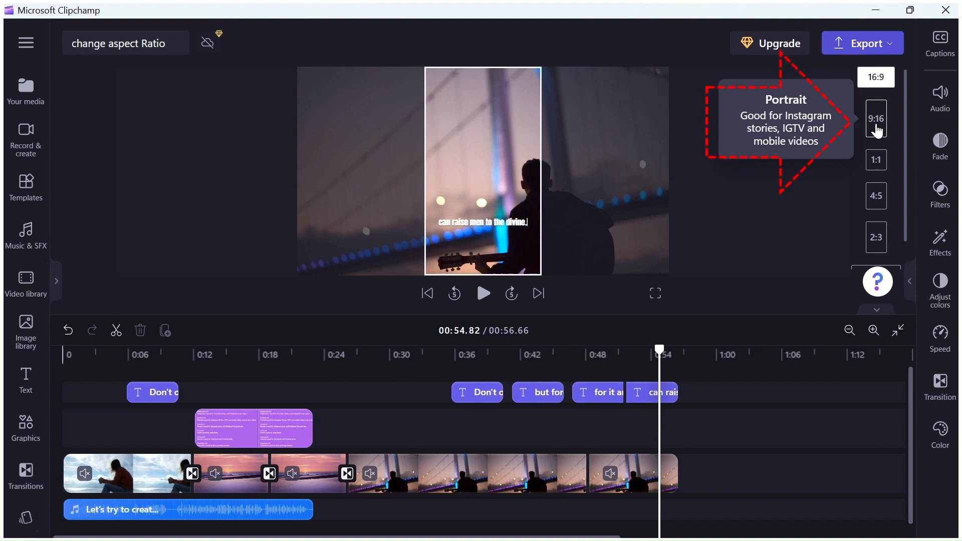
{"action": "left_click", "coordinate": [876, 125]}
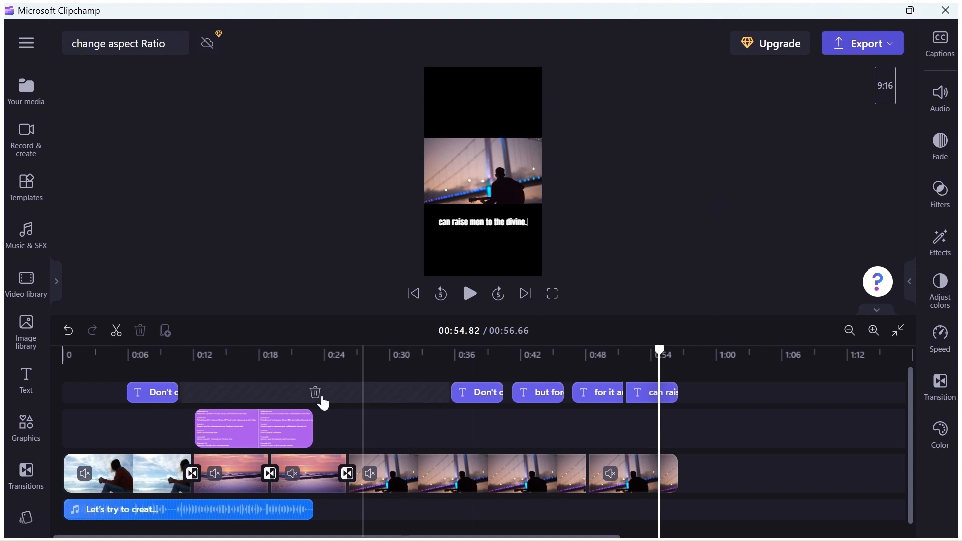
- Make the opening clip of the woman drinking coffee fill the portrait frame
{"action": "left_click", "coordinate": [150, 373]}
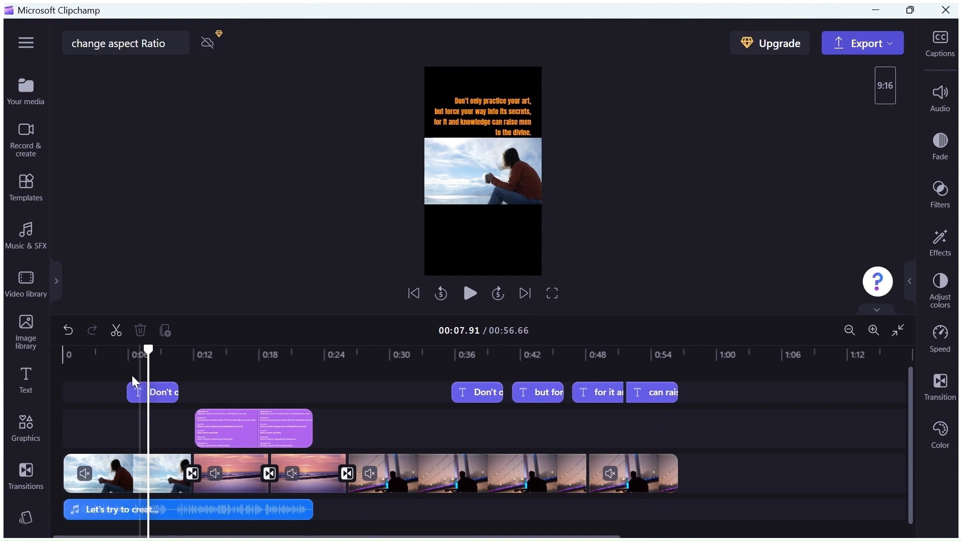
{"action": "left_click", "coordinate": [103, 475]}
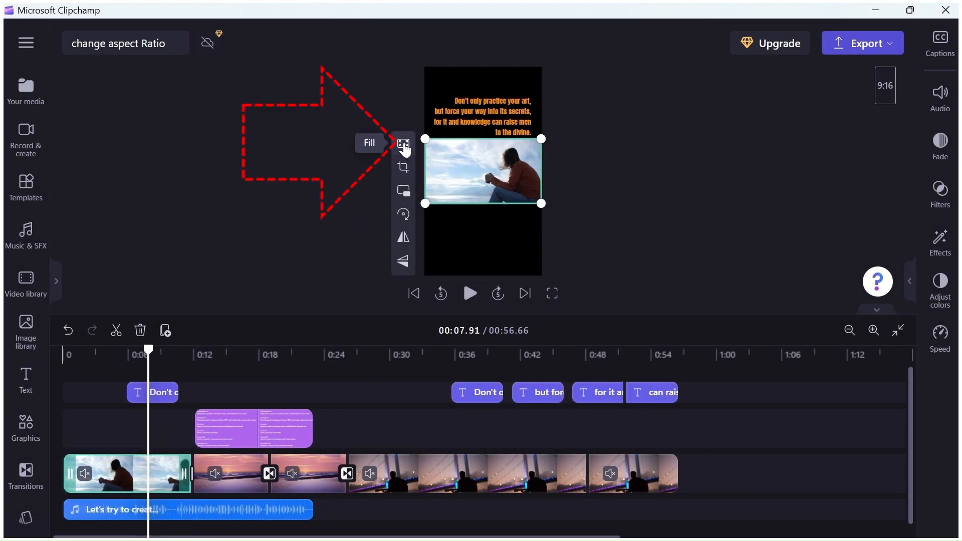
{"action": "left_click", "coordinate": [404, 145]}
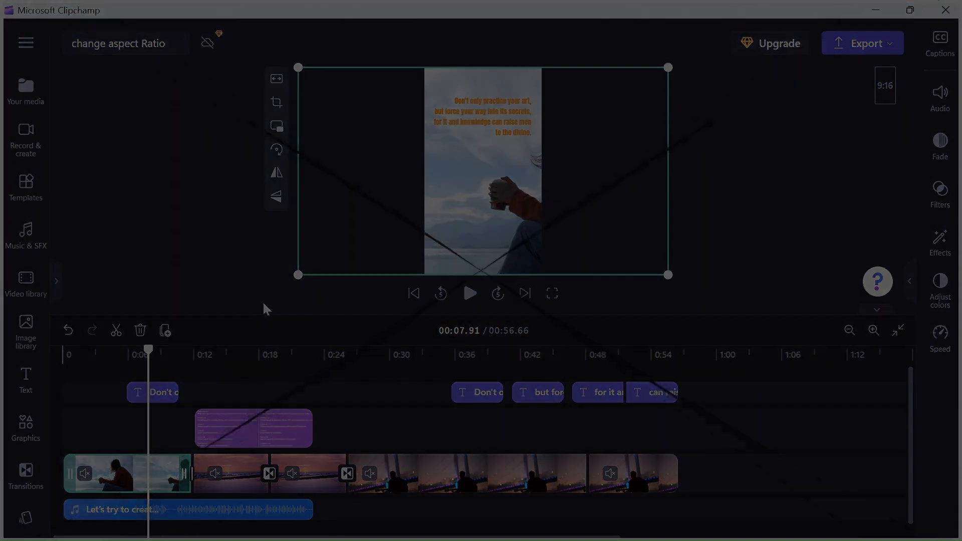
- Make both sunset sea clips fill the portrait frame
{"action": "left_click", "coordinate": [235, 471]}
{"action": "left_click", "coordinate": [239, 396]}
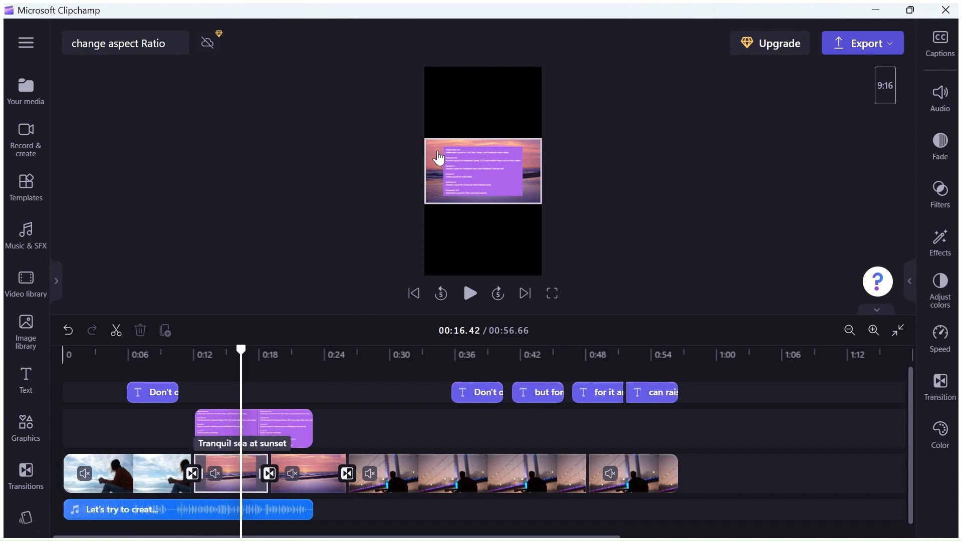
{"action": "left_click", "coordinate": [439, 157]}
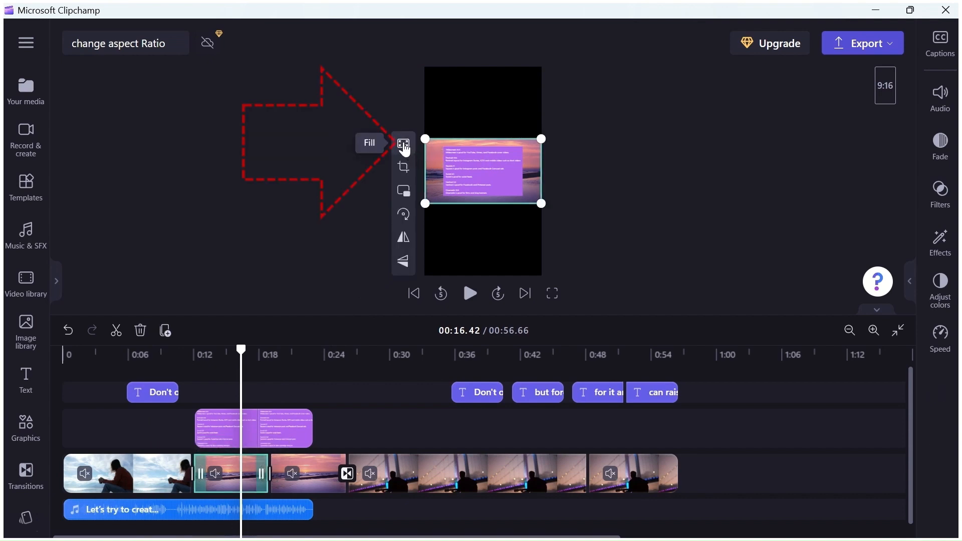
{"action": "left_click", "coordinate": [403, 145]}
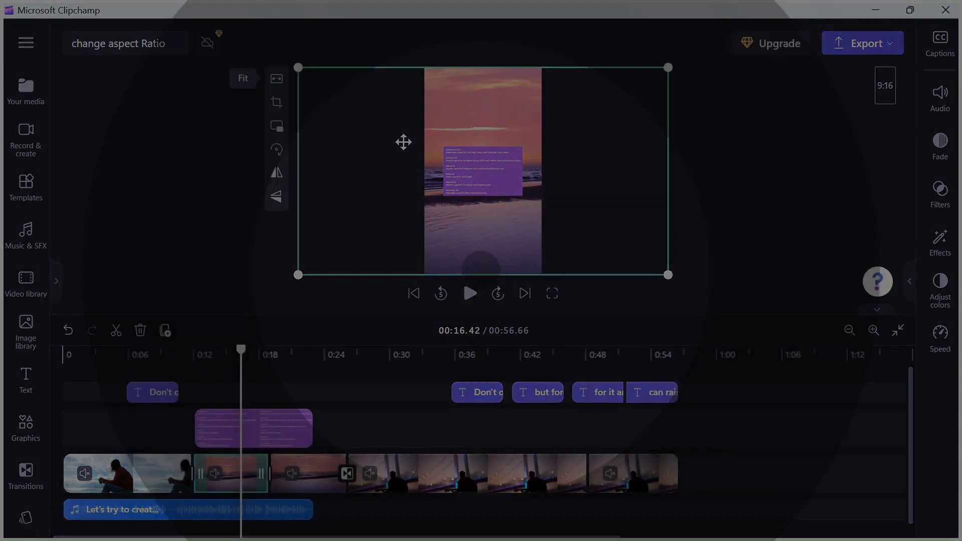
{"action": "left_click", "coordinate": [306, 371]}
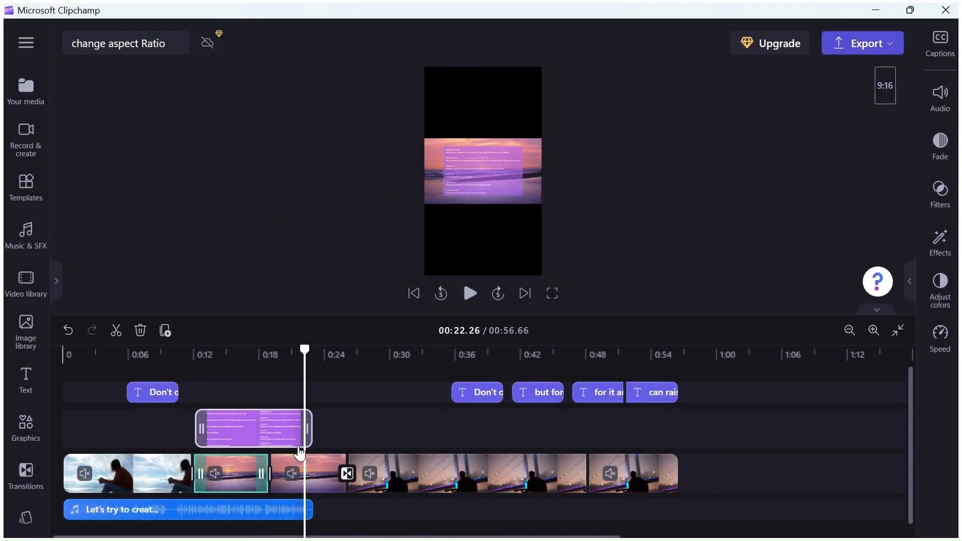
{"action": "left_click", "coordinate": [307, 473]}
{"action": "left_click", "coordinate": [406, 143]}
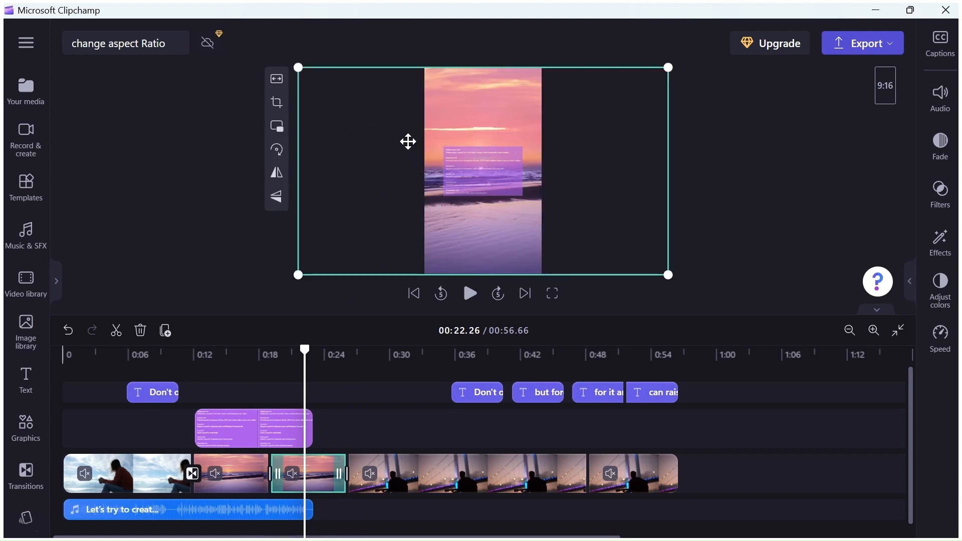
- Make both guitarist clips at the end of the timeline fill the portrait frame
{"action": "left_click", "coordinate": [414, 471]}
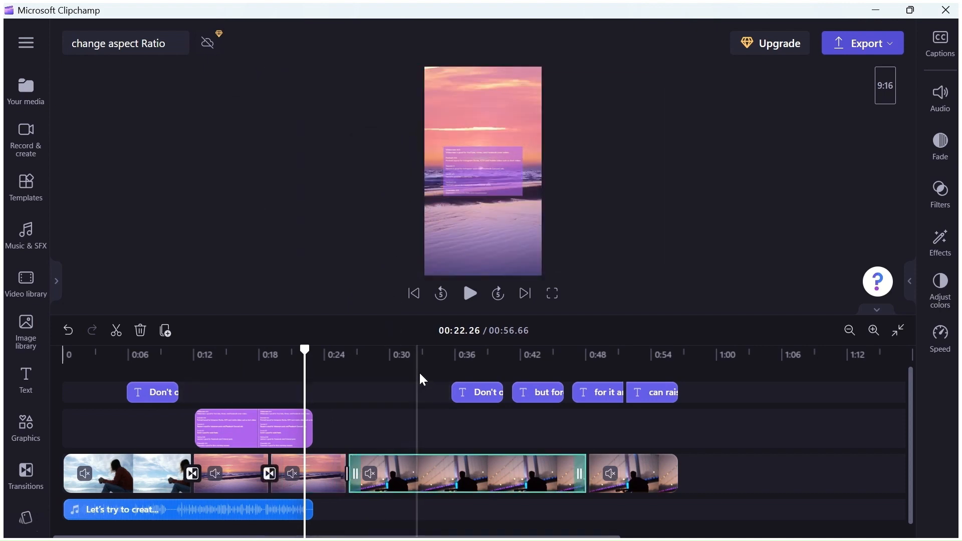
{"action": "left_click", "coordinate": [465, 362]}
{"action": "left_click", "coordinate": [404, 144]}
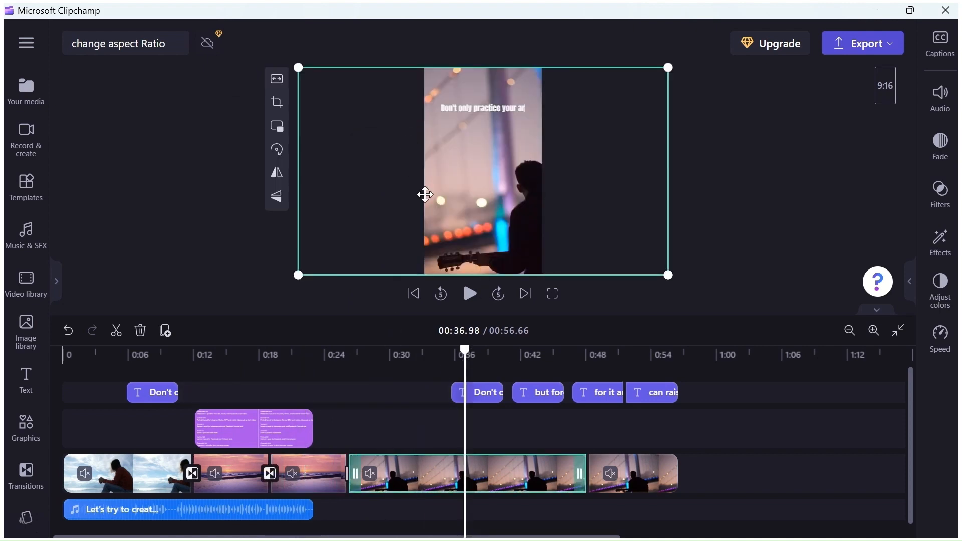
{"action": "left_click", "coordinate": [535, 356]}
{"action": "left_click", "coordinate": [605, 357]}
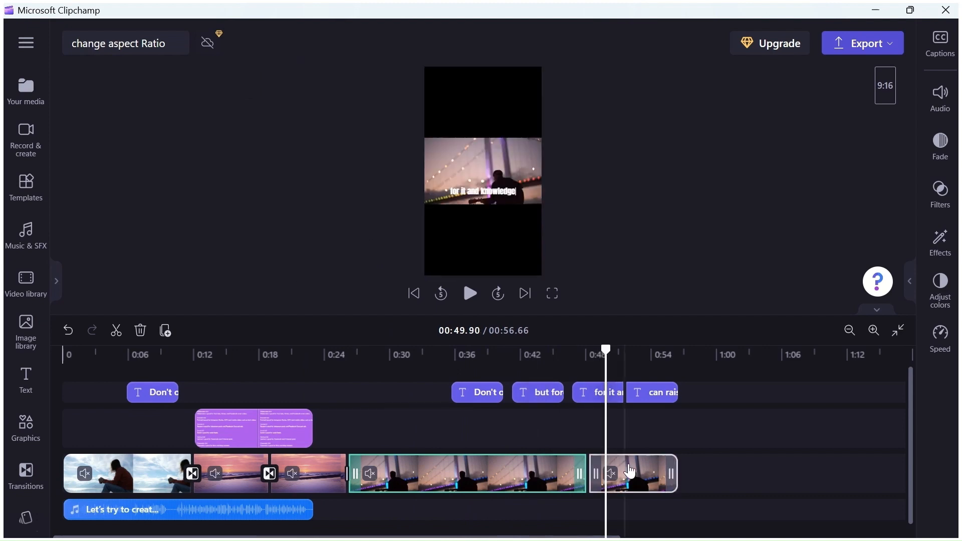
{"action": "left_click", "coordinate": [491, 171]}
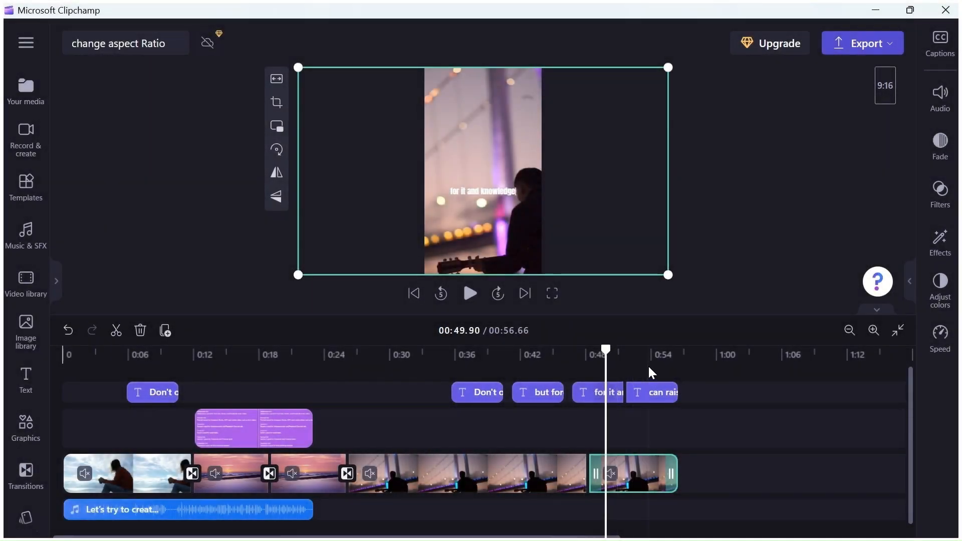
{"action": "left_click", "coordinate": [648, 369]}
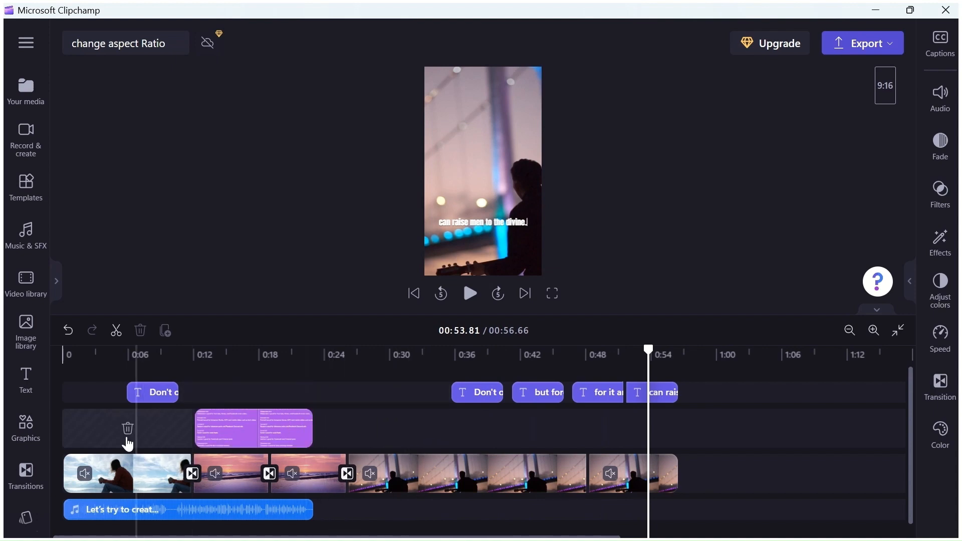
- Shift the opening coffee clip left within the portrait frame so the woman sits fully in view
{"action": "left_click", "coordinate": [147, 368]}
{"action": "left_click", "coordinate": [143, 471]}
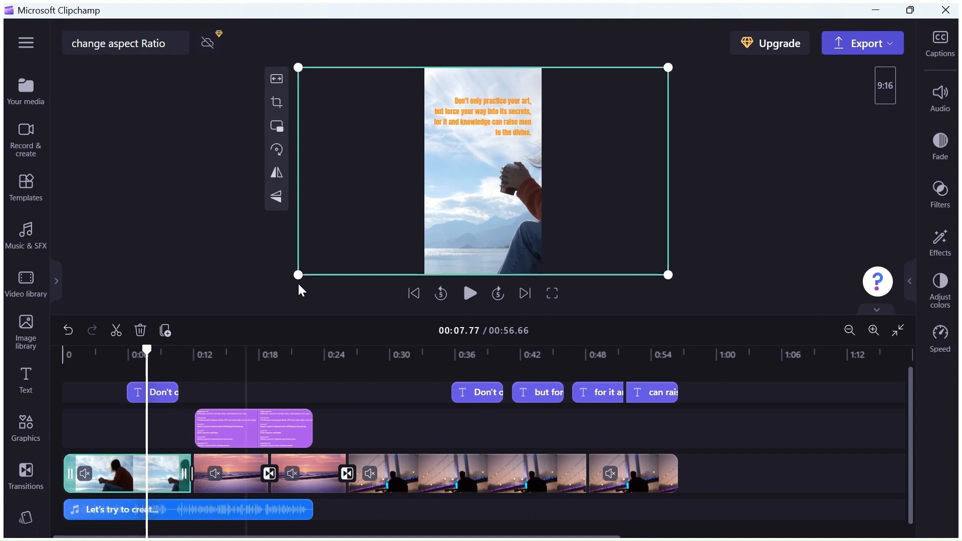
{"action": "mouse_move", "coordinate": [364, 180]}
{"action": "left_mouse_down"}
{"action": "mouse_move", "coordinate": [271, 181]}
{"action": "mouse_move", "coordinate": [288, 181]}
{"action": "left_mouse_up"}
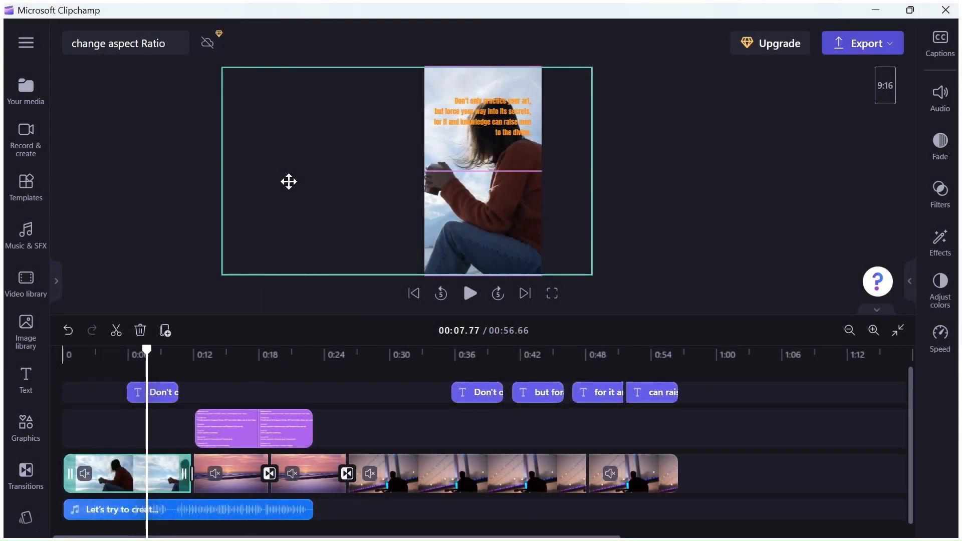
{"action": "left_click", "coordinate": [289, 182]}
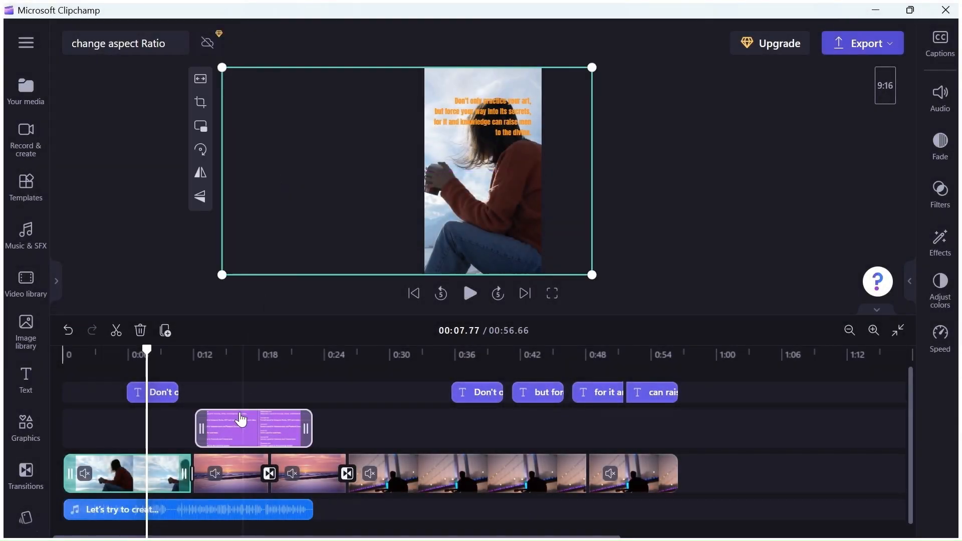
- Shift both guitarist clips left within the portrait frame so the guitarist is closer to the centre
{"action": "left_click", "coordinate": [248, 383]}
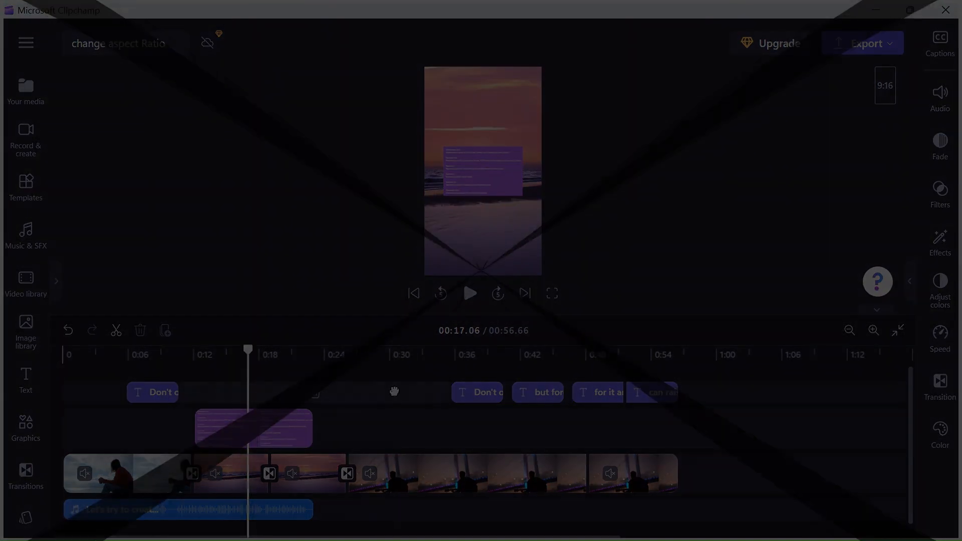
{"action": "left_click", "coordinate": [393, 392]}
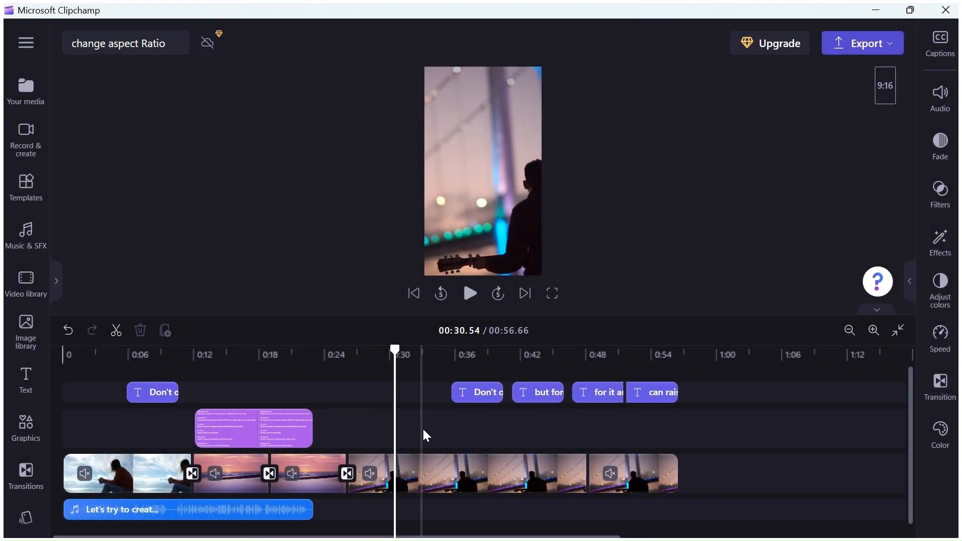
{"action": "left_click", "coordinate": [439, 461]}
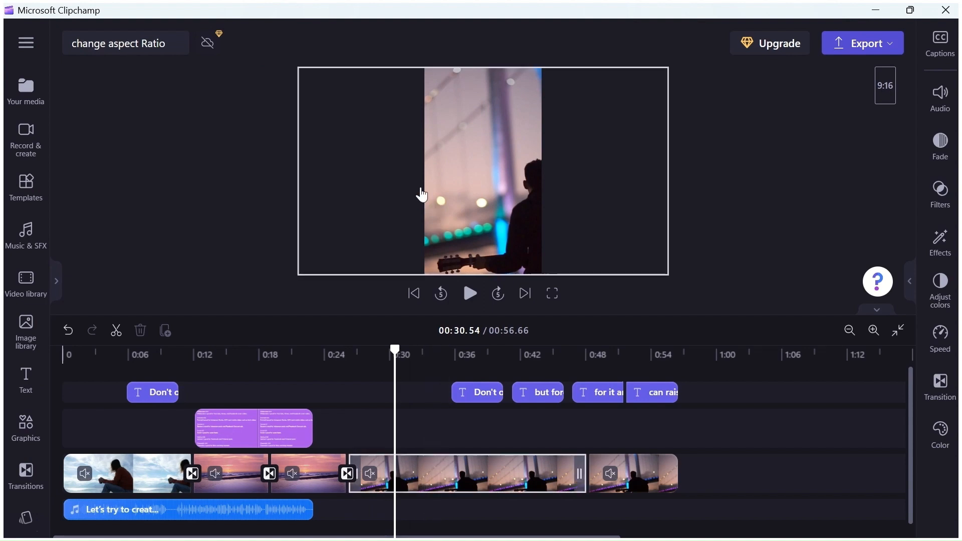
{"action": "left_click", "coordinate": [415, 186]}
{"action": "left_click", "coordinate": [439, 178]}
{"action": "left_click", "coordinate": [435, 176]}
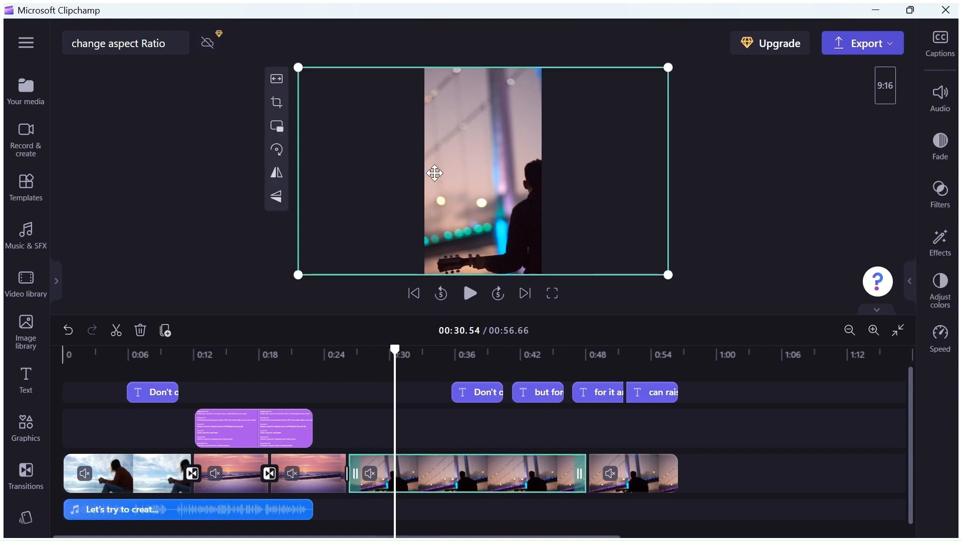
{"action": "left_click_drag", "start_coordinate": [376, 162], "coordinate": [349, 166]}
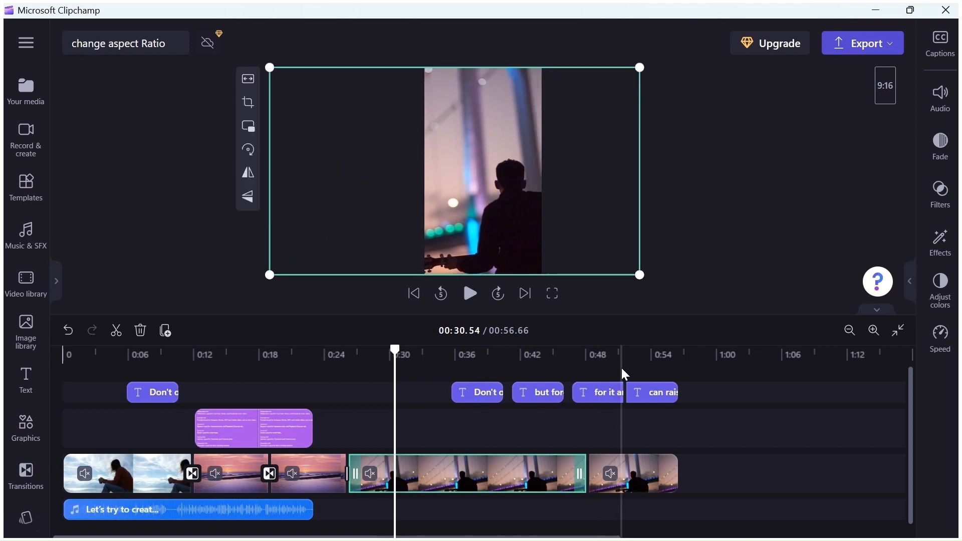
{"action": "left_click", "coordinate": [608, 373]}
{"action": "left_click_drag", "start_coordinate": [453, 178], "coordinate": [426, 165]}
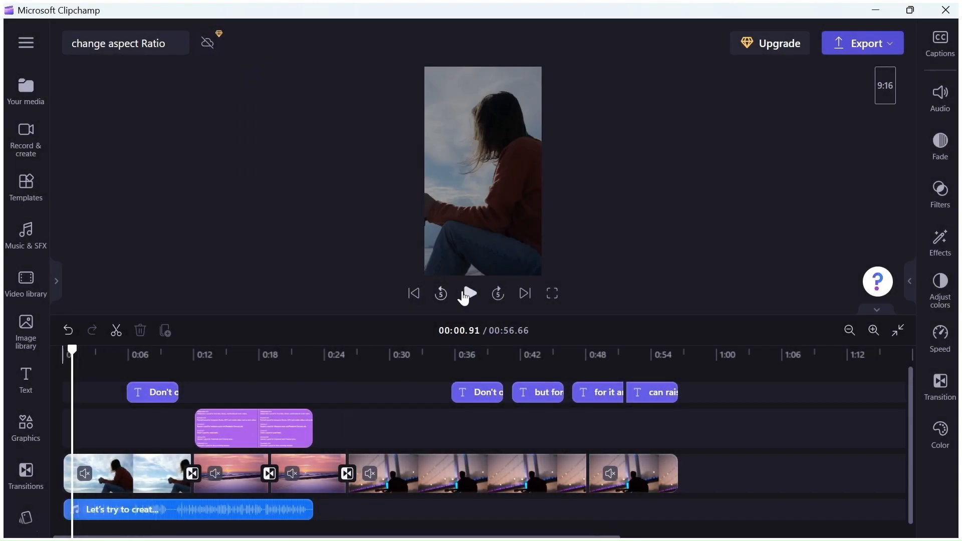
- Play the portrait video from the start and scrub through to its end to review the framing
{"action": "left_click", "coordinate": [469, 293]}
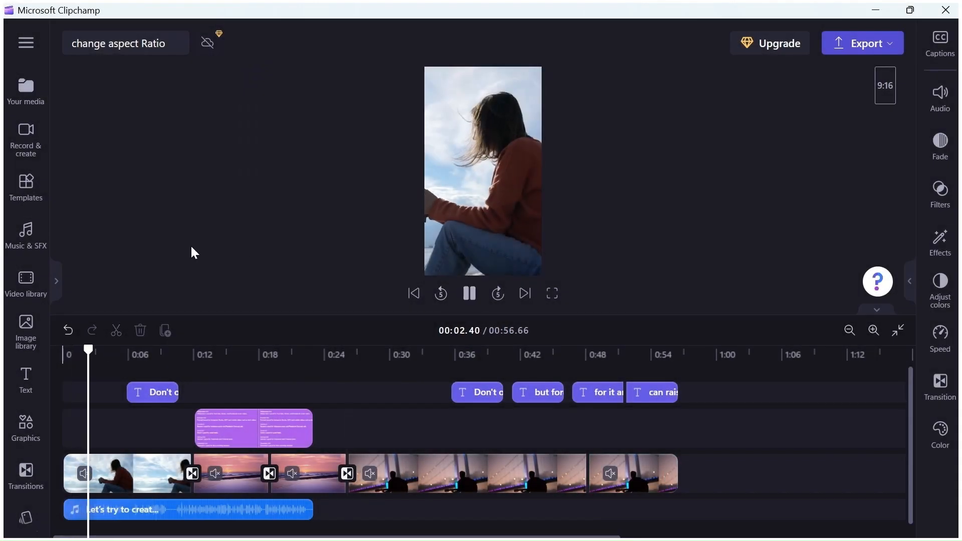
{"action": "left_click_drag", "start_coordinate": [110, 353], "coordinate": [655, 362]}
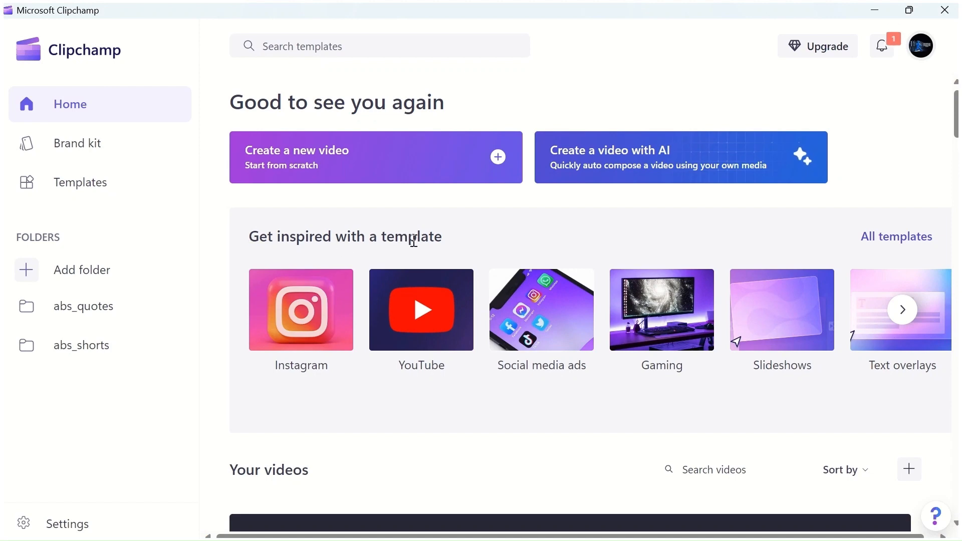
- Browse through the template categories on the home page
{"action": "left_click", "coordinate": [905, 310]}
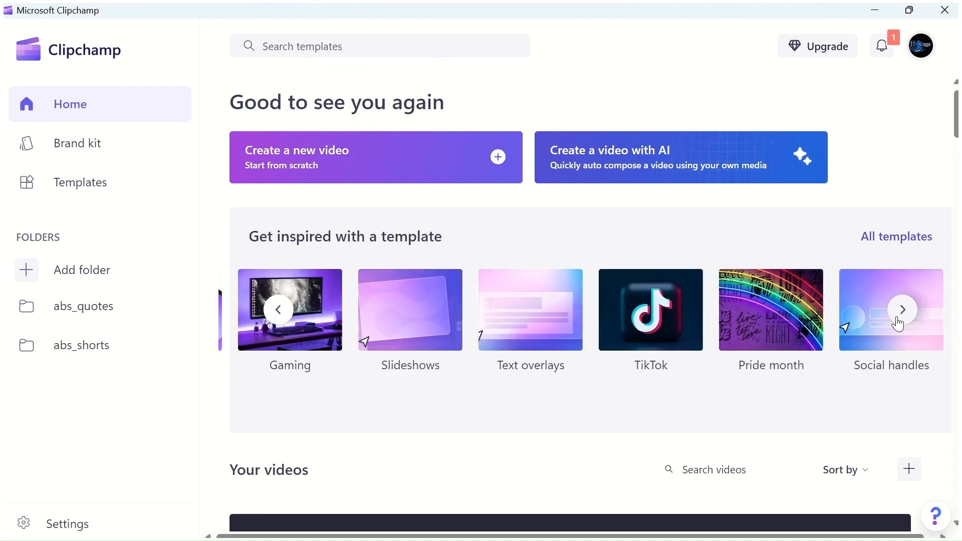
{"action": "left_click", "coordinate": [904, 312]}
{"action": "left_click", "coordinate": [911, 310]}
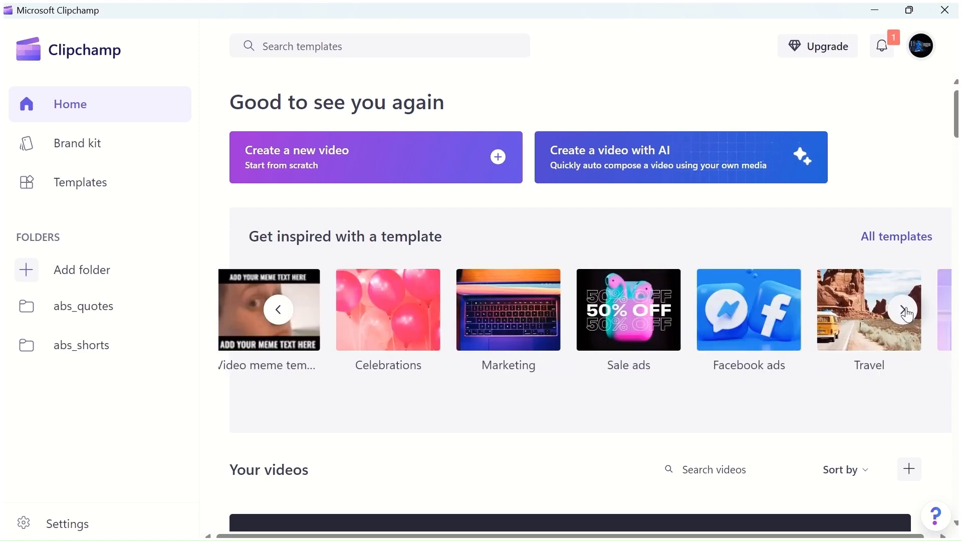
- Look through the remaining template categories up to Artist portfolios and return to the first ones, starting with Instagram
{"action": "left_click", "coordinate": [905, 311]}
{"action": "left_click", "coordinate": [905, 311]}
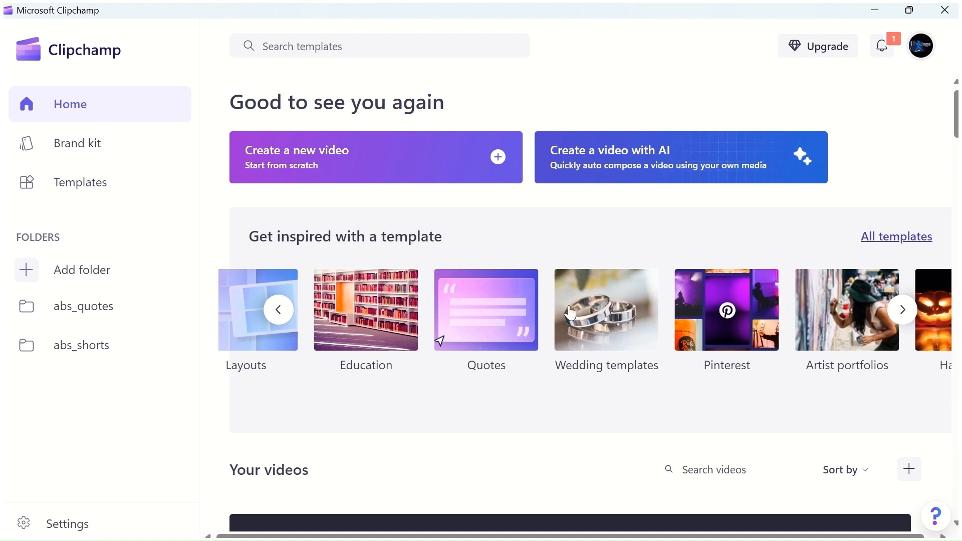
{"action": "left_click", "coordinate": [278, 313]}
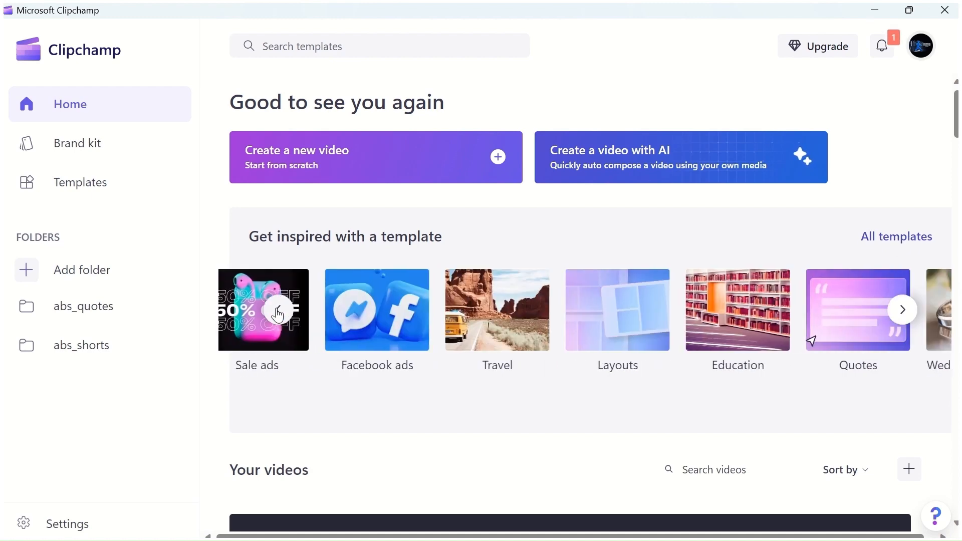
{"action": "left_click", "coordinate": [279, 314]}
{"action": "left_click", "coordinate": [278, 313]}
{"action": "left_click", "coordinate": [279, 313]}
{"action": "left_click", "coordinate": [278, 313]}
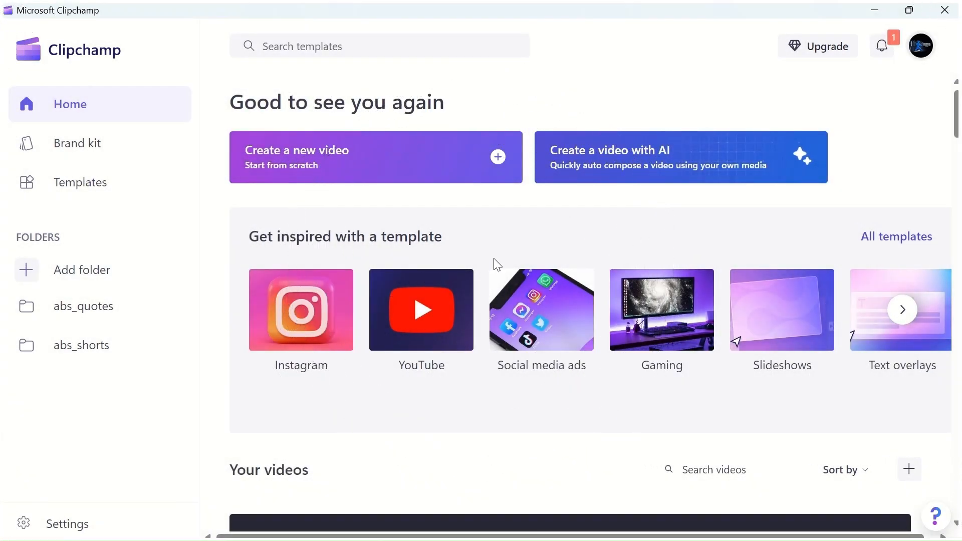
- Create a new video from scratch and open the Nature documentary category of the stock video library
{"action": "left_click", "coordinate": [498, 161]}
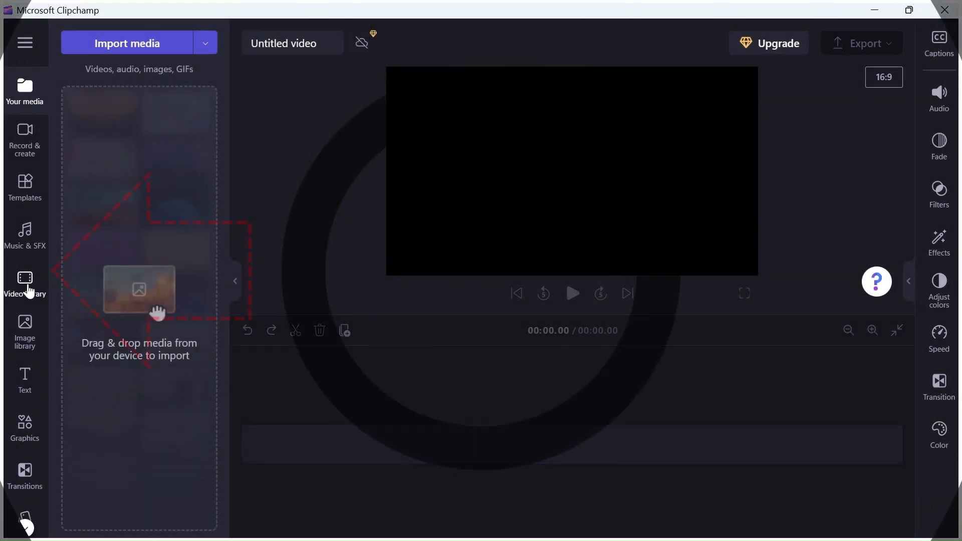
{"action": "left_click", "coordinate": [26, 284]}
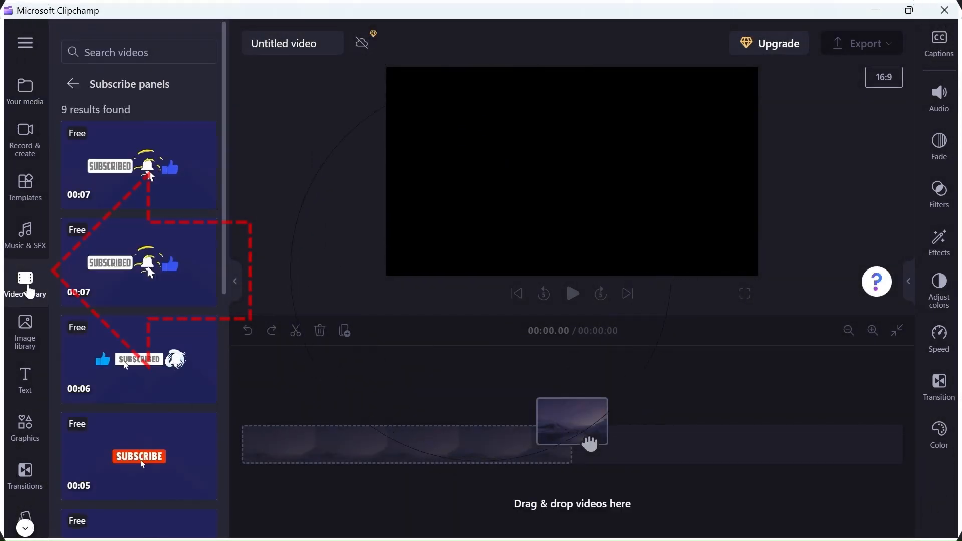
{"action": "left_click", "coordinate": [74, 89]}
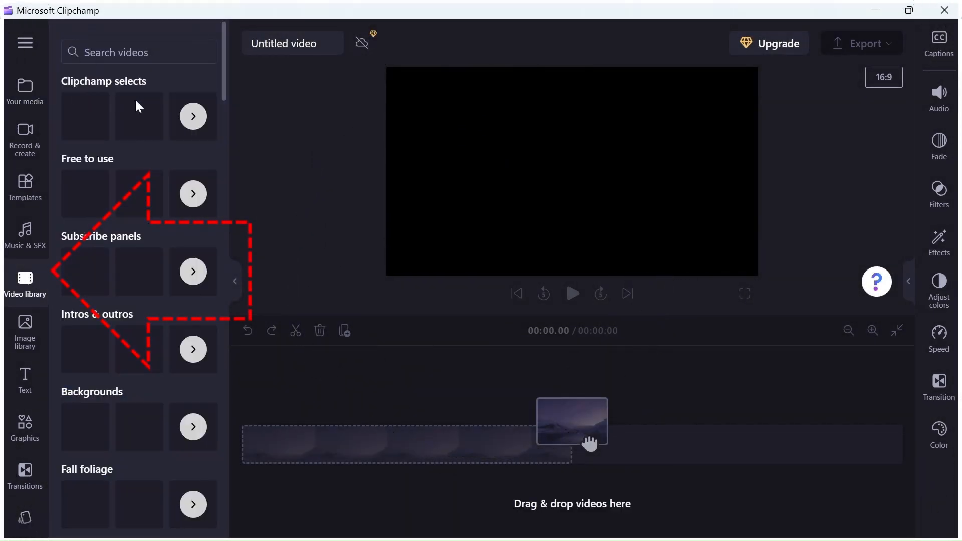
{"action": "mouse_move", "coordinate": [222, 78]}
{"action": "left_mouse_down"}
{"action": "mouse_move", "coordinate": [210, 313]}
{"action": "mouse_move", "coordinate": [258, 307]}
{"action": "mouse_move", "coordinate": [225, 326]}
{"action": "mouse_move", "coordinate": [225, 524]}
{"action": "mouse_move", "coordinate": [250, 170]}
{"action": "mouse_move", "coordinate": [200, 303]}
{"action": "mouse_move", "coordinate": [176, 300]}
{"action": "left_mouse_up"}
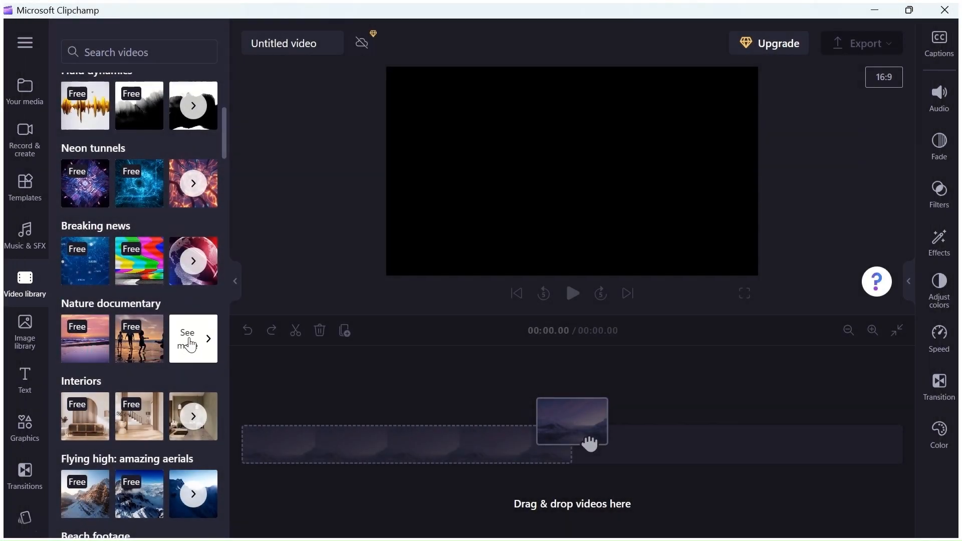
{"action": "left_click", "coordinate": [189, 344]}
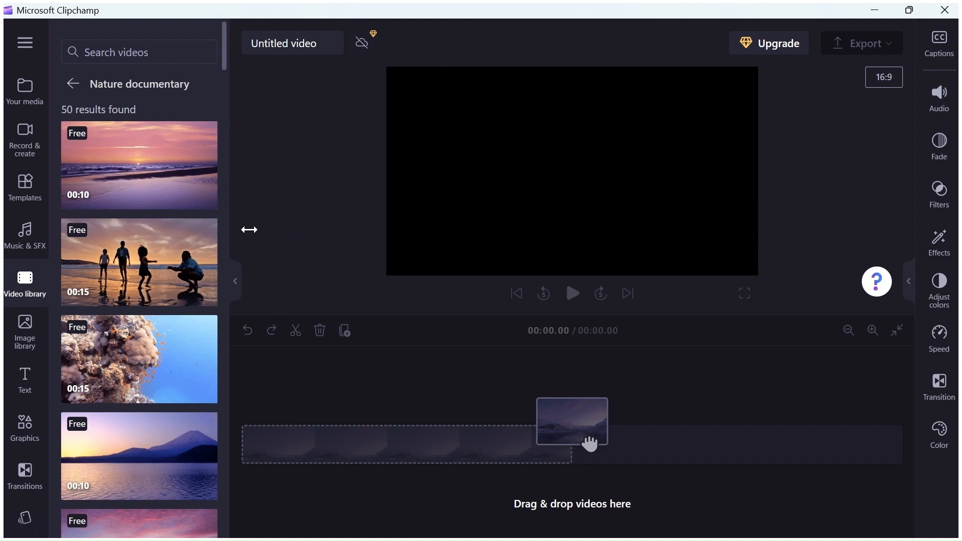
- Place the sea sunset clip on the timeline, followed directly by the clip of a person standing on a hilltop
{"action": "mouse_move", "coordinate": [140, 173]}
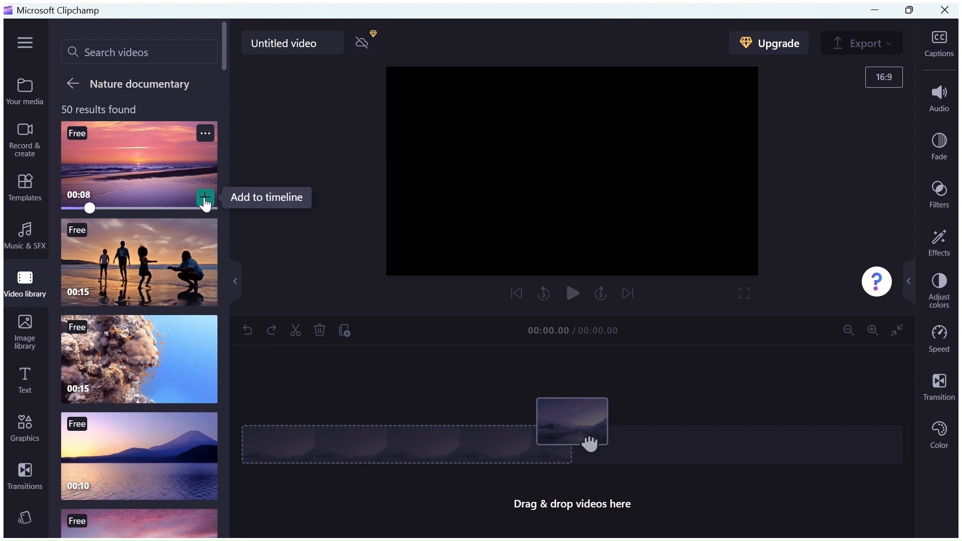
{"action": "left_click", "coordinate": [205, 198]}
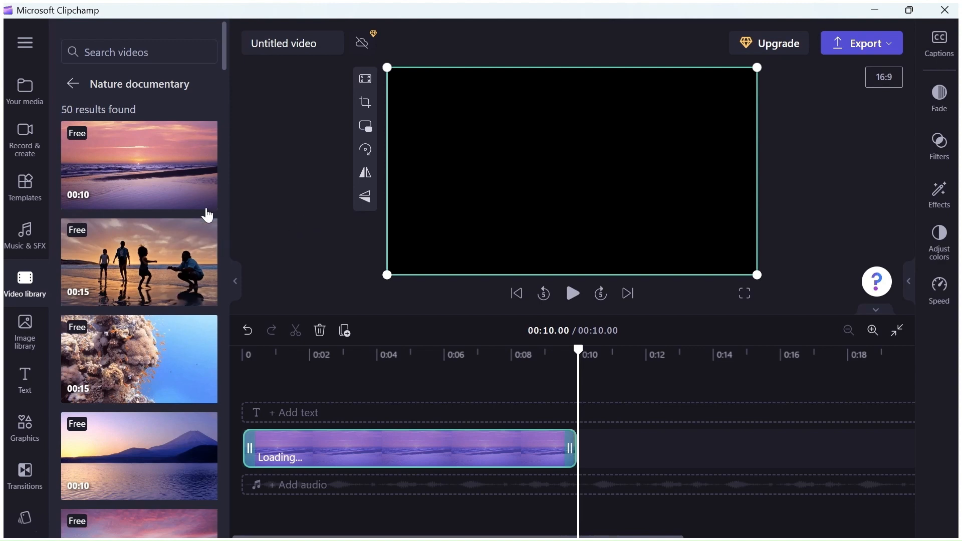
{"action": "scroll", "coordinate": [207, 215], "scroll_direction": "down", "scroll_amount": 3}
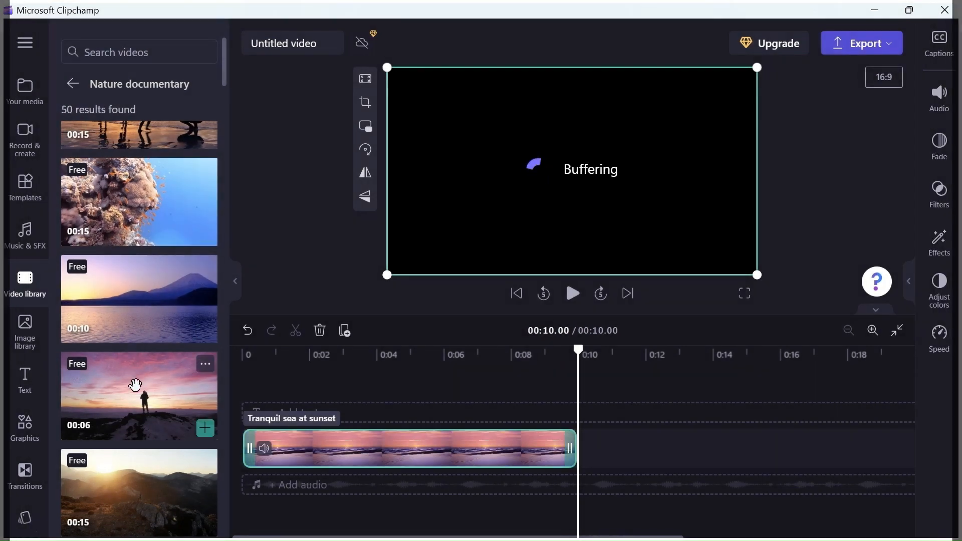
{"action": "left_click_drag", "start_coordinate": [119, 387], "coordinate": [603, 436]}
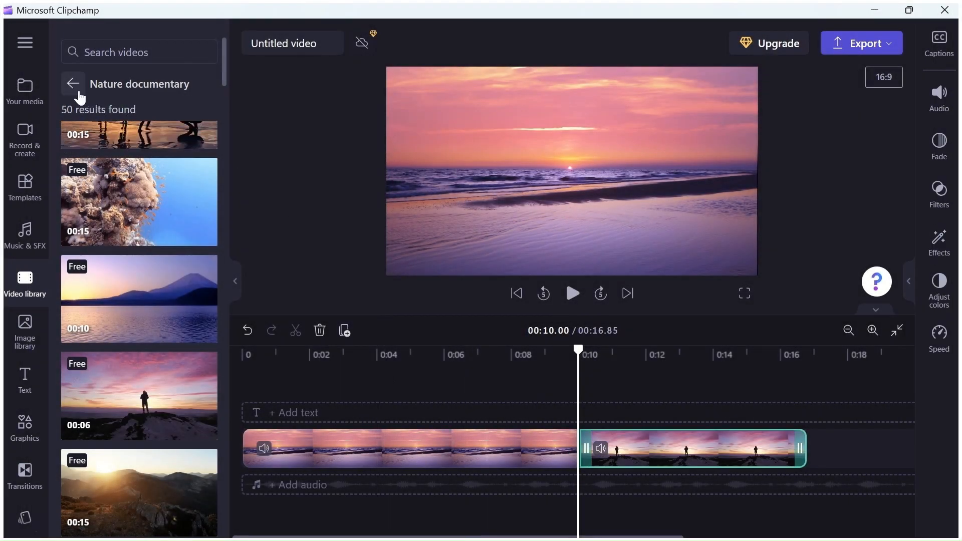
- Add the second Subscribe panels animation on a track above the clips and shift it over the hilltop clip
{"action": "left_click", "coordinate": [73, 86]}
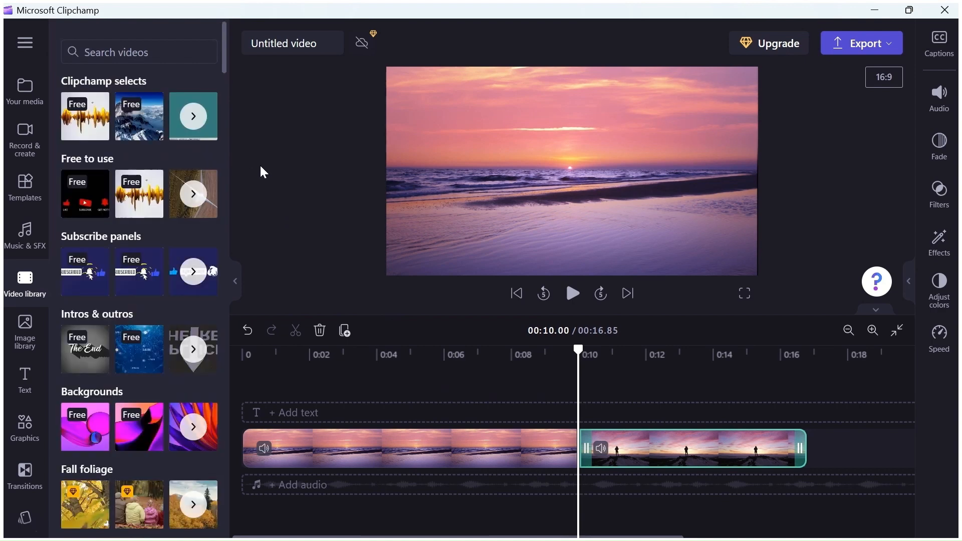
{"action": "left_click", "coordinate": [193, 272]}
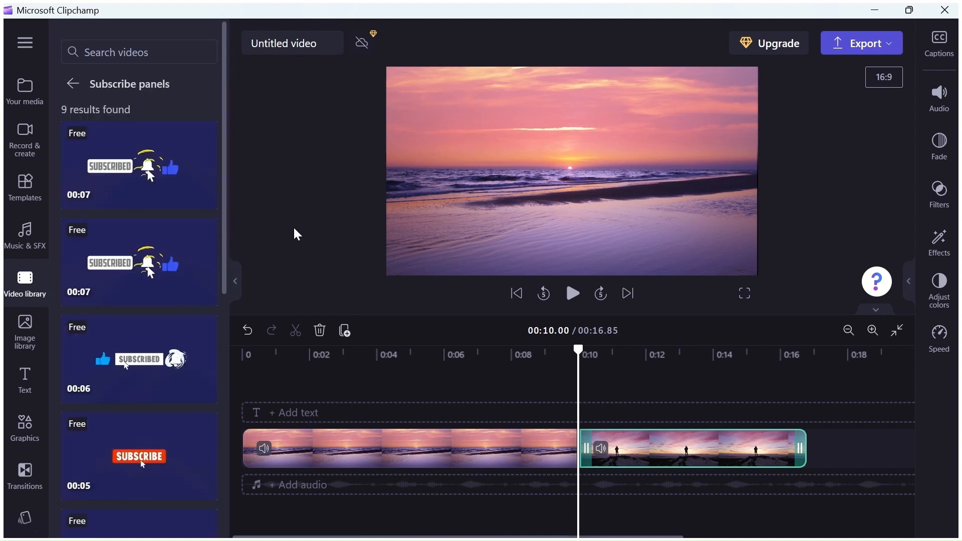
{"action": "mouse_move", "coordinate": [130, 172]}
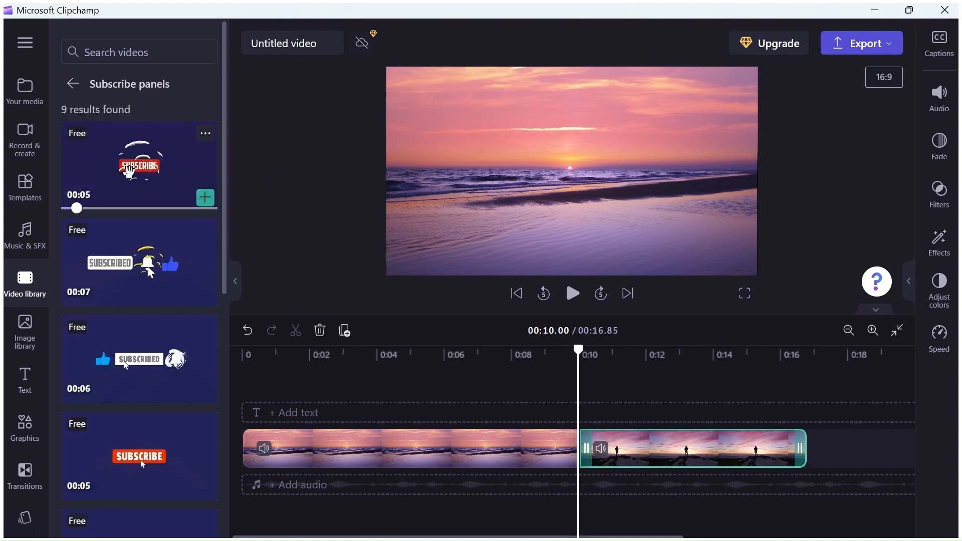
{"action": "mouse_move", "coordinate": [124, 342]}
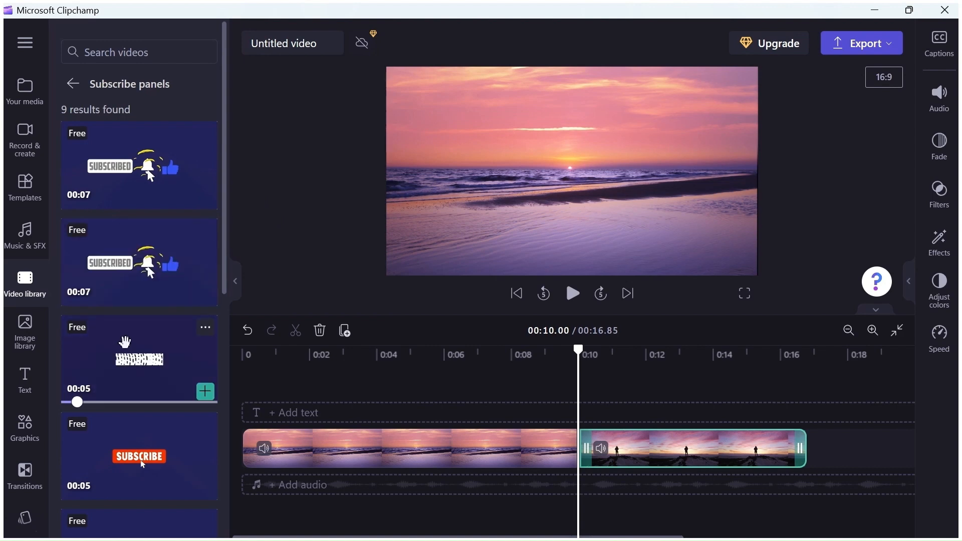
{"action": "left_click_drag", "start_coordinate": [132, 268], "coordinate": [551, 409]}
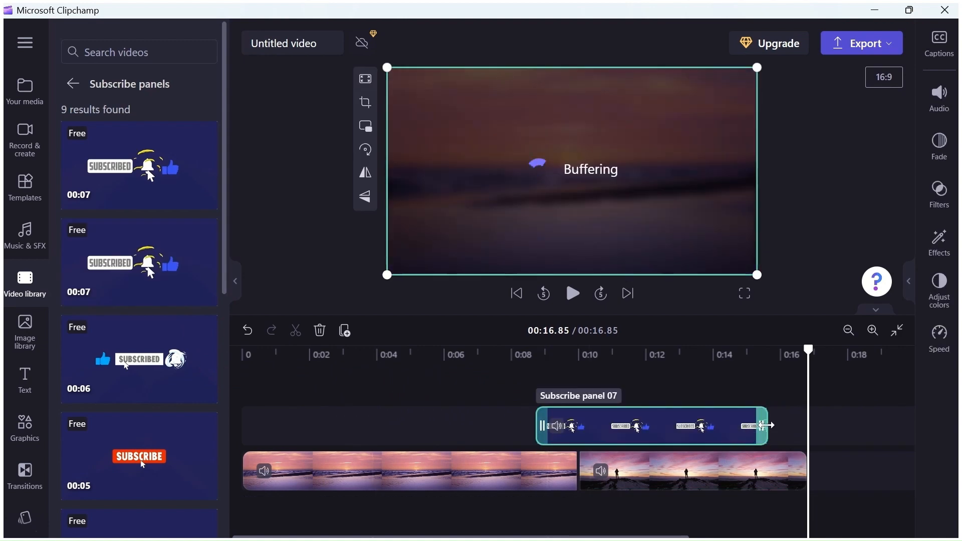
{"action": "mouse_move", "coordinate": [719, 423]}
{"action": "left_mouse_down"}
{"action": "mouse_move", "coordinate": [714, 414]}
{"action": "mouse_move", "coordinate": [740, 417]}
{"action": "mouse_move", "coordinate": [718, 427]}
{"action": "left_mouse_up"}
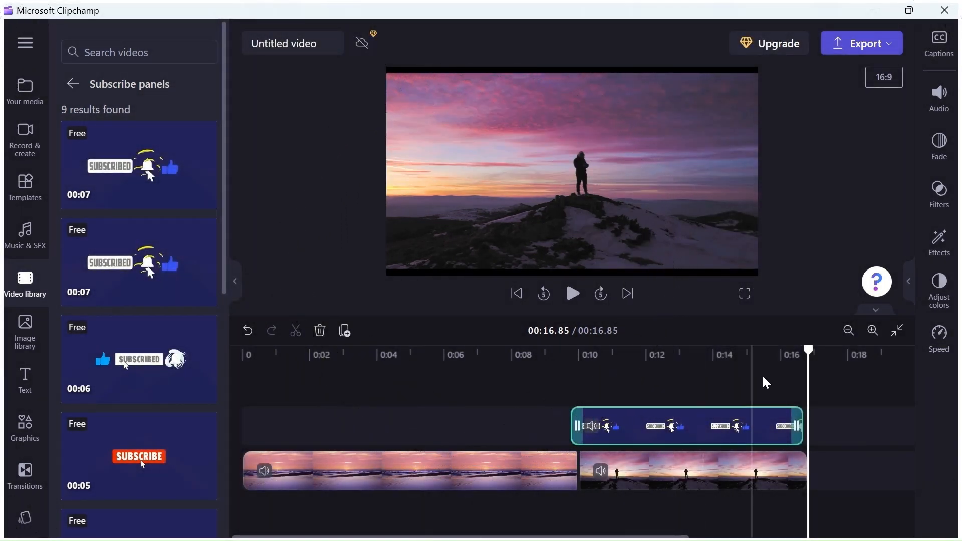
- Shrink the subscribe animation towards the lower-right corner of the video frame, with the playhead at about 14 seconds
{"action": "left_click_drag", "start_coordinate": [807, 350], "coordinate": [715, 366]}
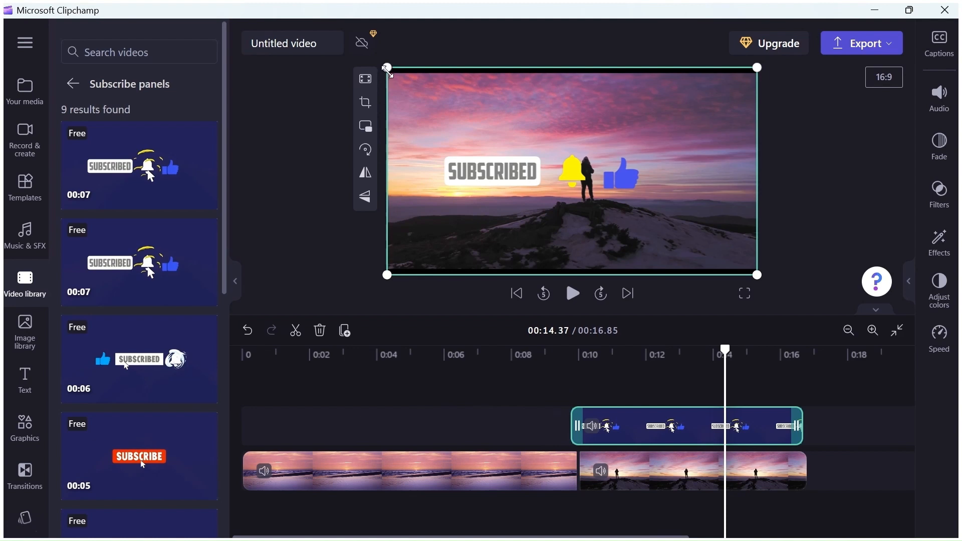
{"action": "left_click_drag", "start_coordinate": [387, 67], "coordinate": [608, 208]}
{"action": "left_click", "coordinate": [620, 213]}
- Play the video from the start to review it and view the clips stored in the project's media
{"action": "left_click_drag", "start_coordinate": [726, 352], "coordinate": [228, 370]}
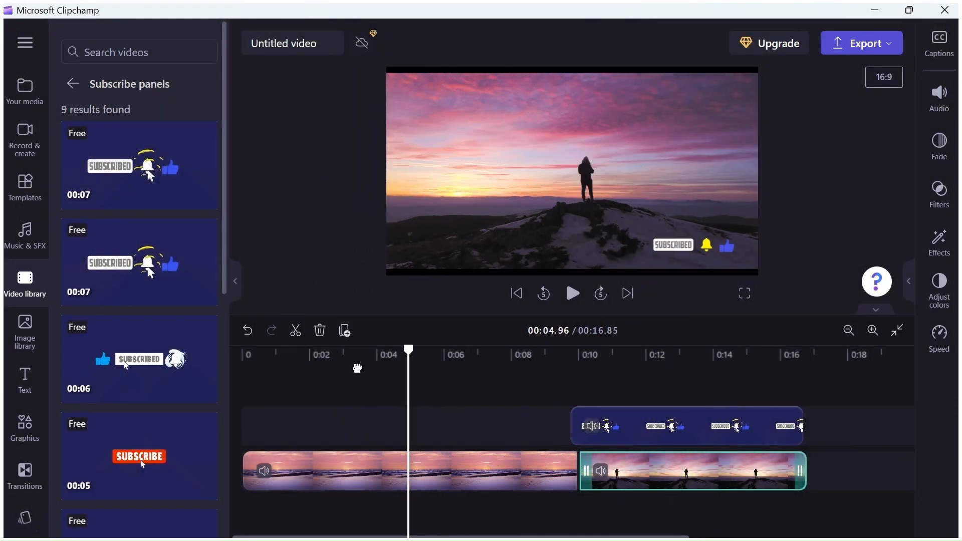
{"action": "left_click", "coordinate": [572, 293]}
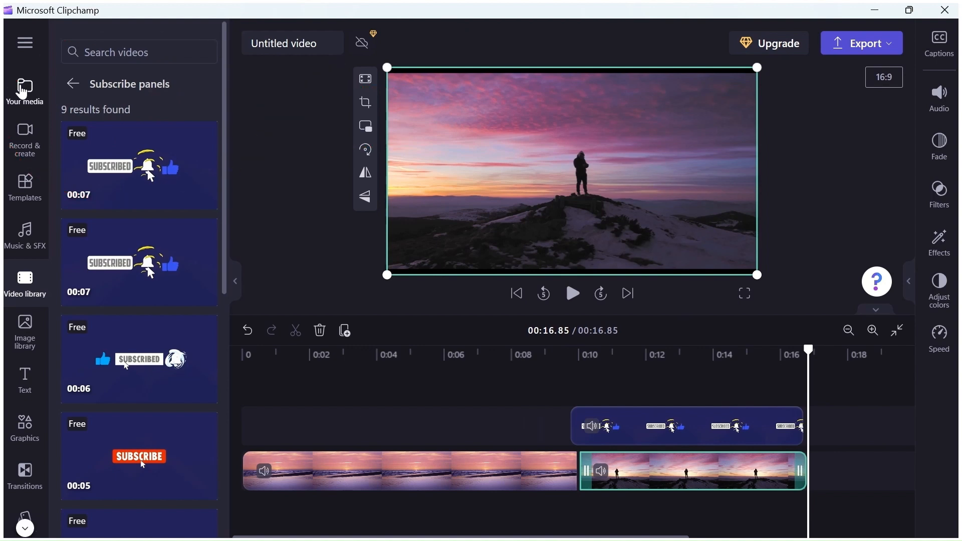
{"action": "left_click", "coordinate": [23, 90]}
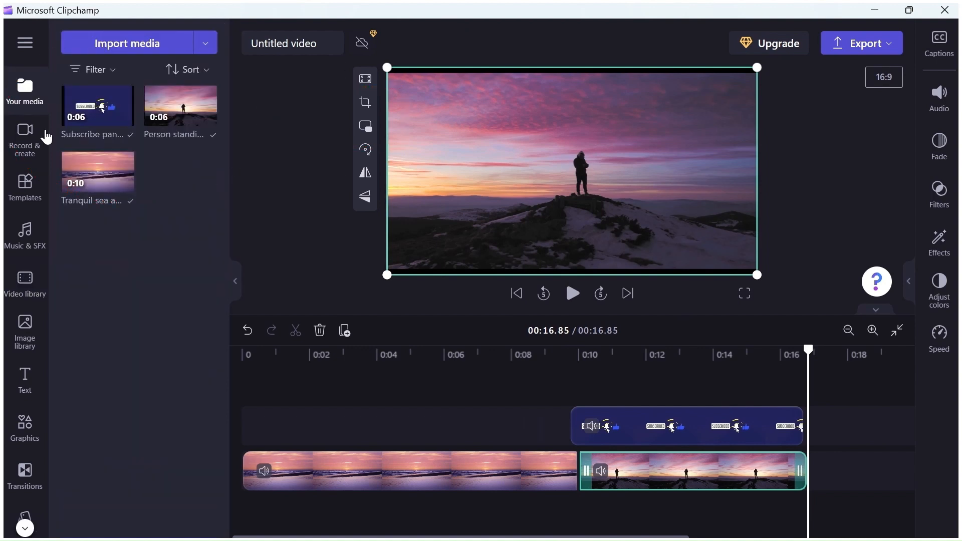
{"action": "mouse_move", "coordinate": [93, 110]}
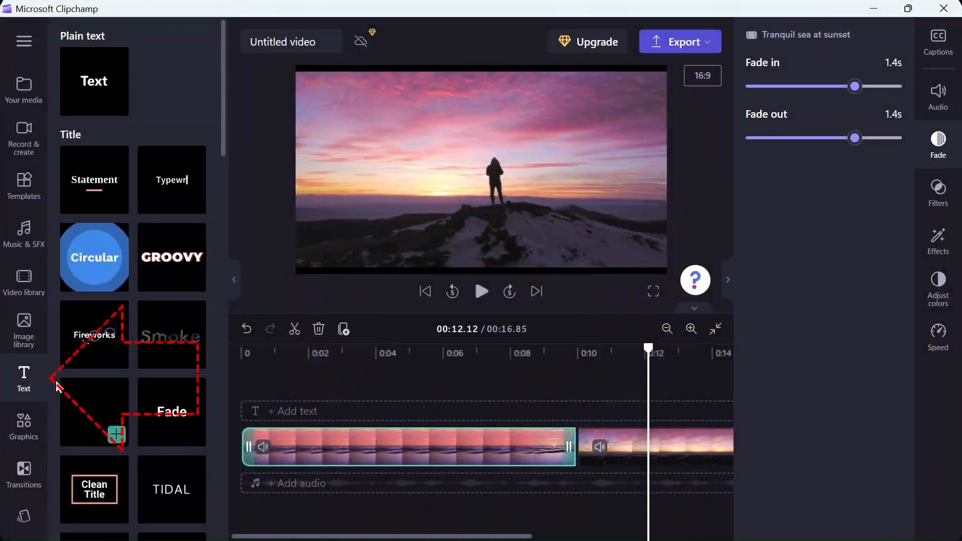
- Look over the text styles and add a plain text title to the timeline
{"action": "left_click", "coordinate": [24, 379]}
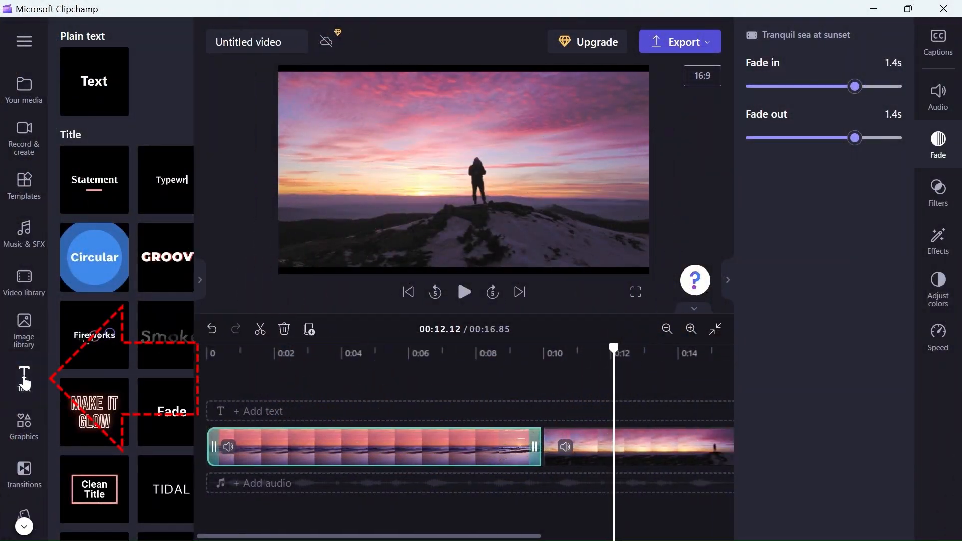
{"action": "left_click", "coordinate": [24, 379]}
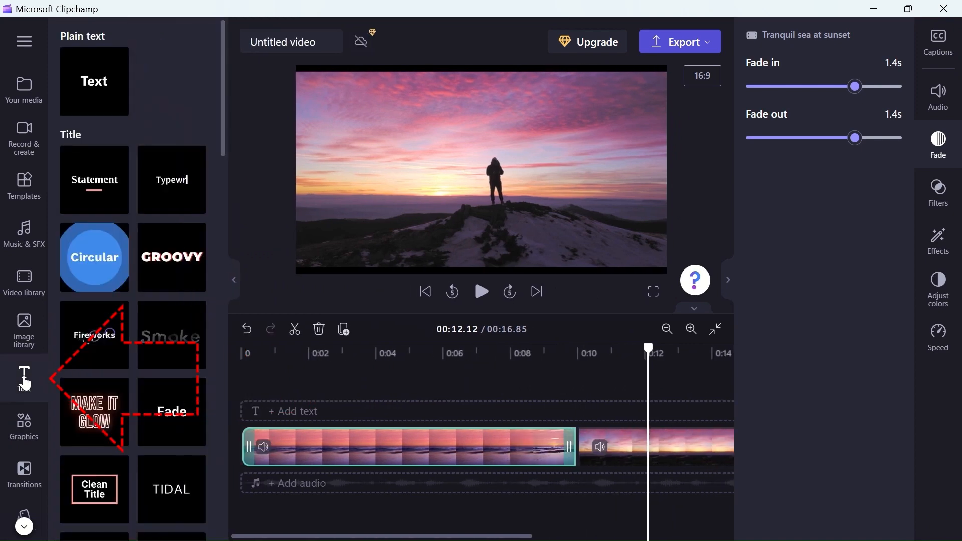
{"action": "mouse_move", "coordinate": [226, 149]}
{"action": "left_mouse_down"}
{"action": "mouse_move", "coordinate": [218, 188]}
{"action": "mouse_move", "coordinate": [212, 518]}
{"action": "mouse_move", "coordinate": [217, 290]}
{"action": "mouse_move", "coordinate": [236, 161]}
{"action": "mouse_move", "coordinate": [230, 131]}
{"action": "left_mouse_up"}
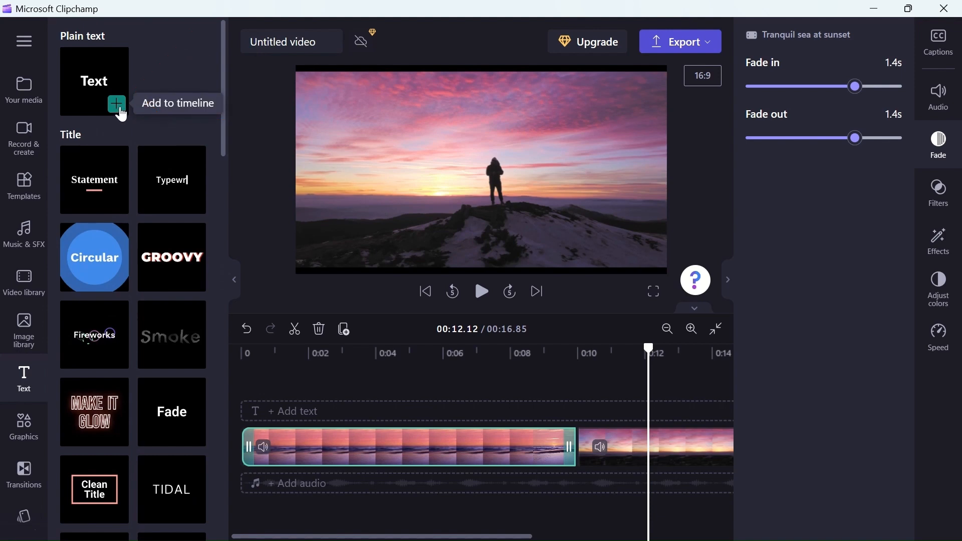
{"action": "left_click", "coordinate": [119, 107]}
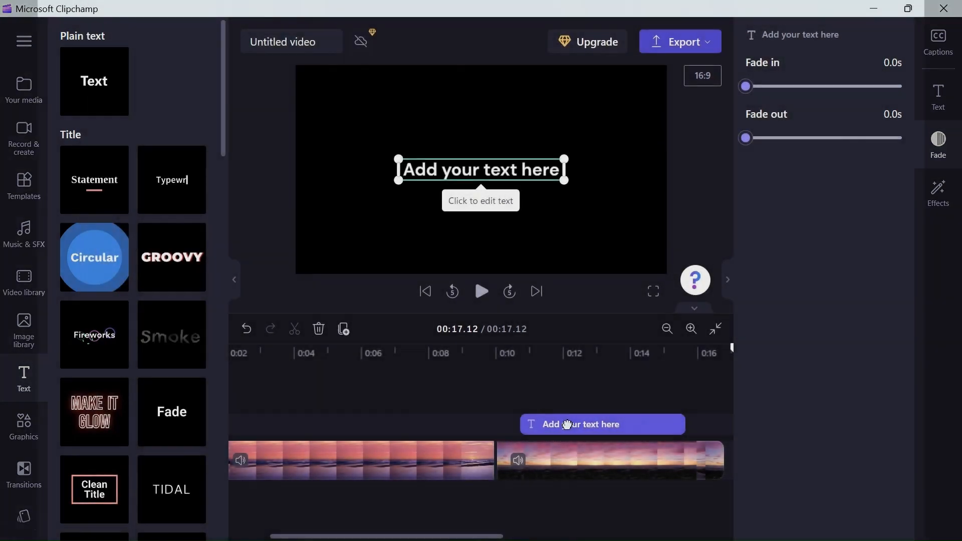
- Move the text title to the very start of the timeline, above the sea sunset clip
{"action": "left_click_drag", "start_coordinate": [566, 425], "coordinate": [270, 427]}
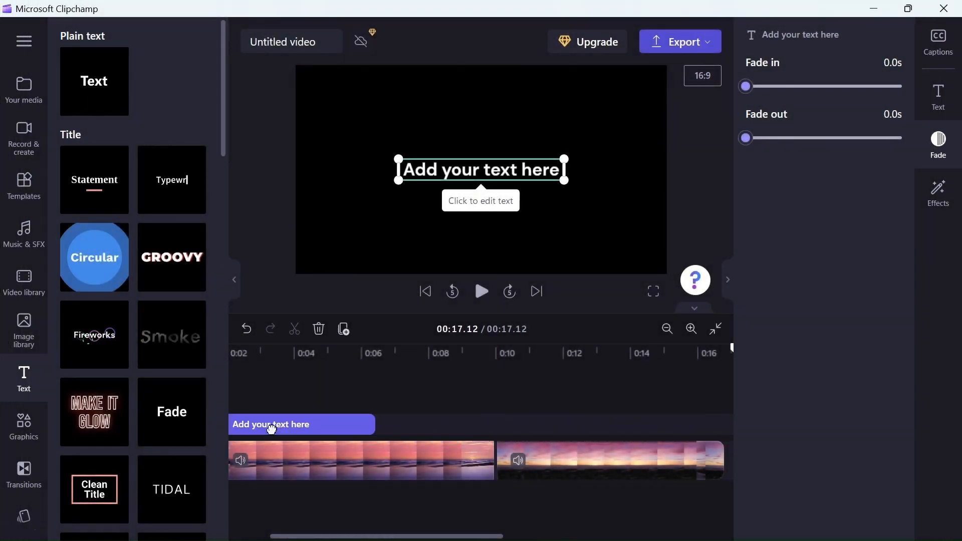
{"action": "left_click_drag", "start_coordinate": [340, 537], "coordinate": [291, 537]}
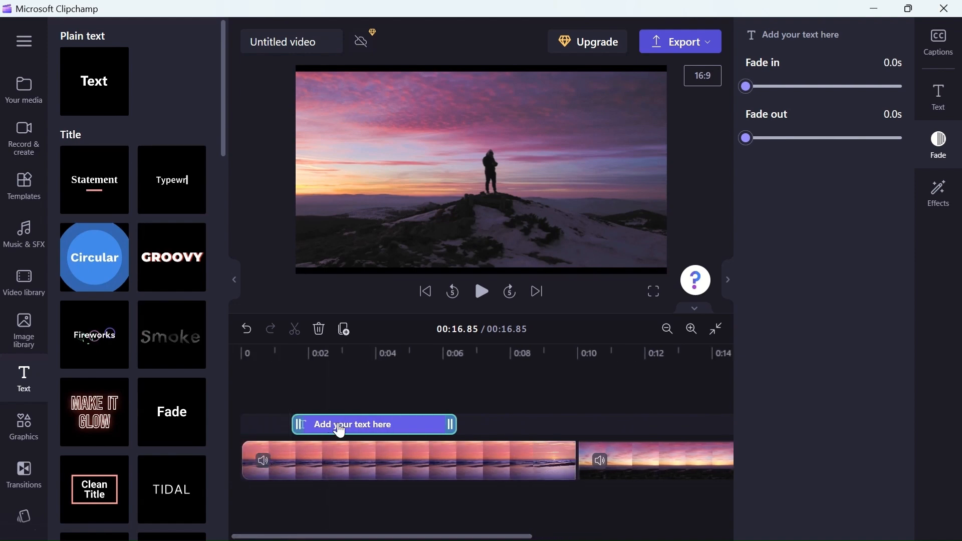
{"action": "left_click_drag", "start_coordinate": [338, 426], "coordinate": [296, 418]}
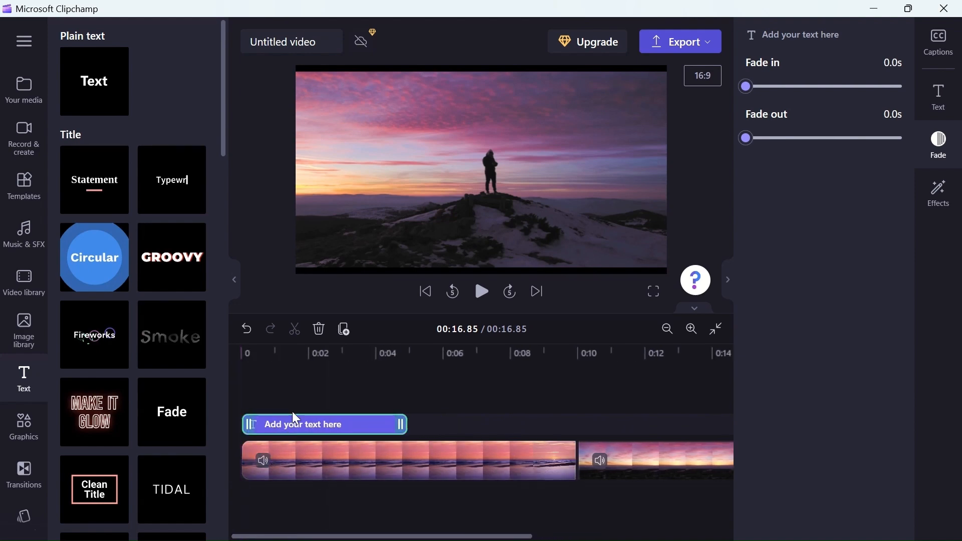
- Replace the title's placeholder text with "Welcome everyone." and, on a new line, "Please be sure to subscribe to my channel."
{"action": "left_click", "coordinate": [290, 352]}
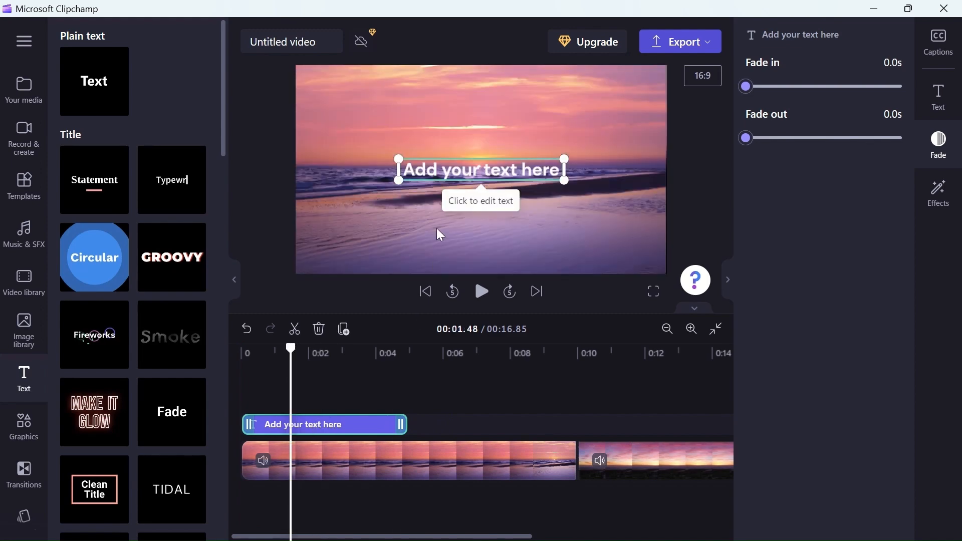
{"action": "left_click", "coordinate": [454, 166]}
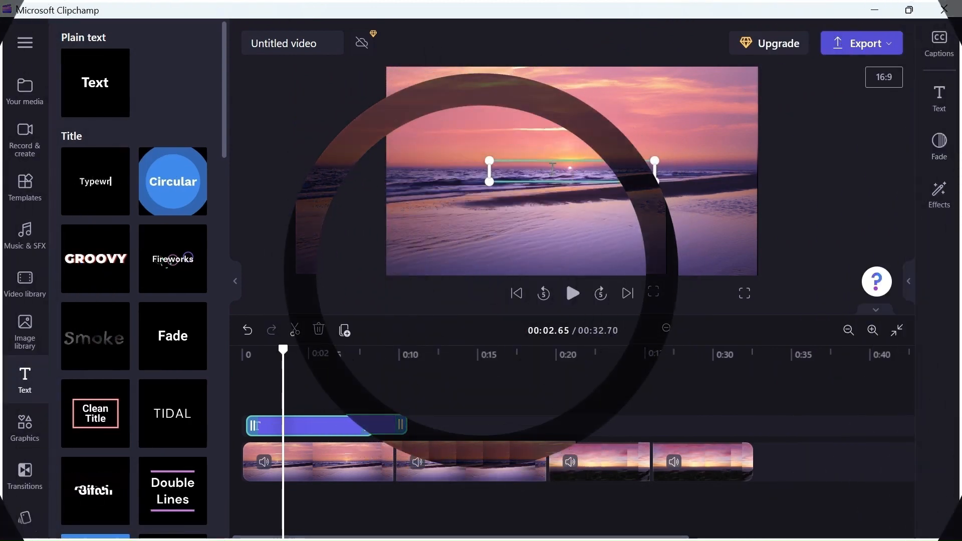
{"action": "type", "text": "Welcome every"}
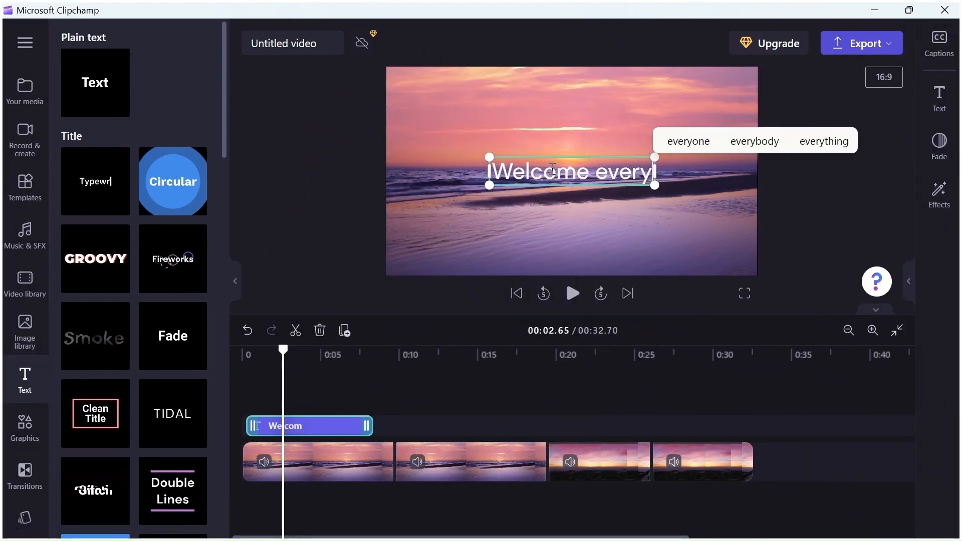
{"action": "type", "text": "one."}
{"action": "key", "text": "Return"}
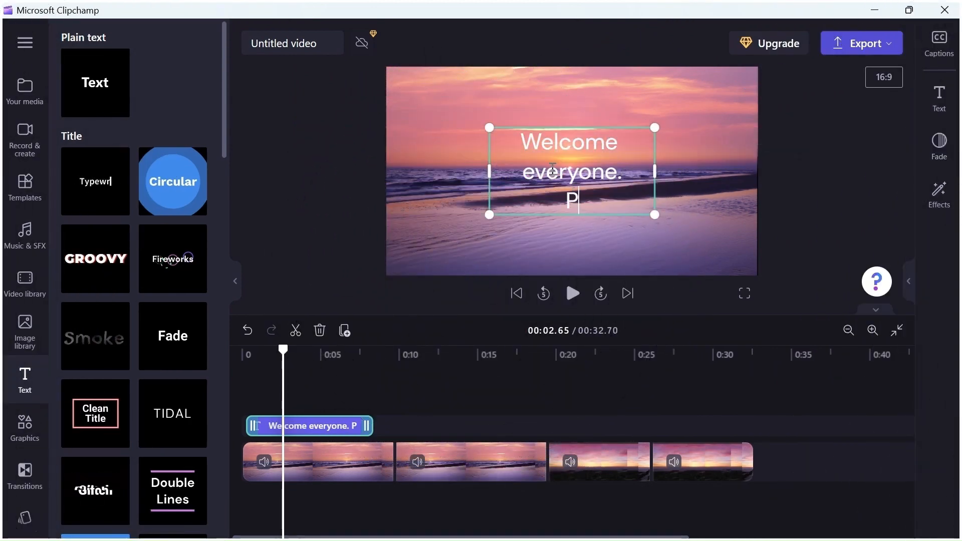
{"action": "type", "text": "Please be sure to subscribe to my channel"}
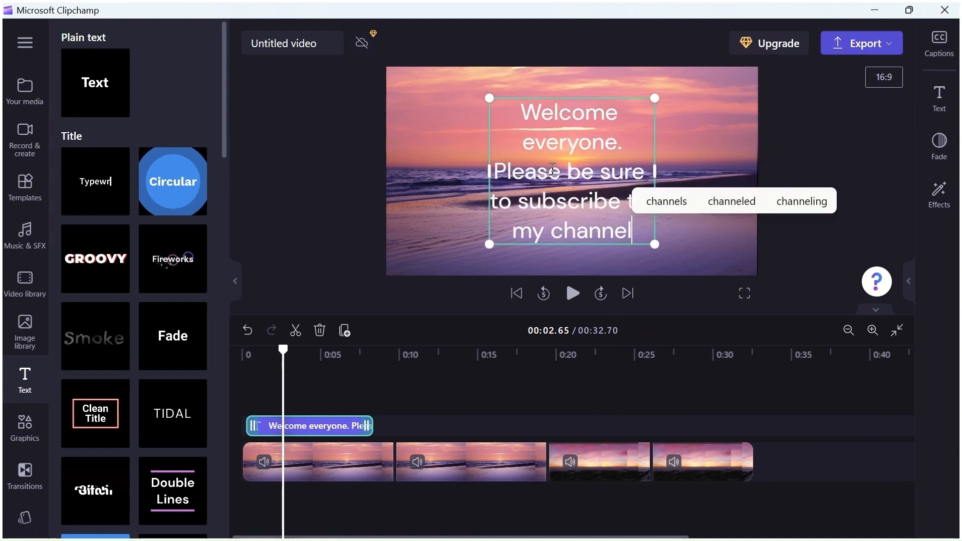
{"action": "type", "text": "."}
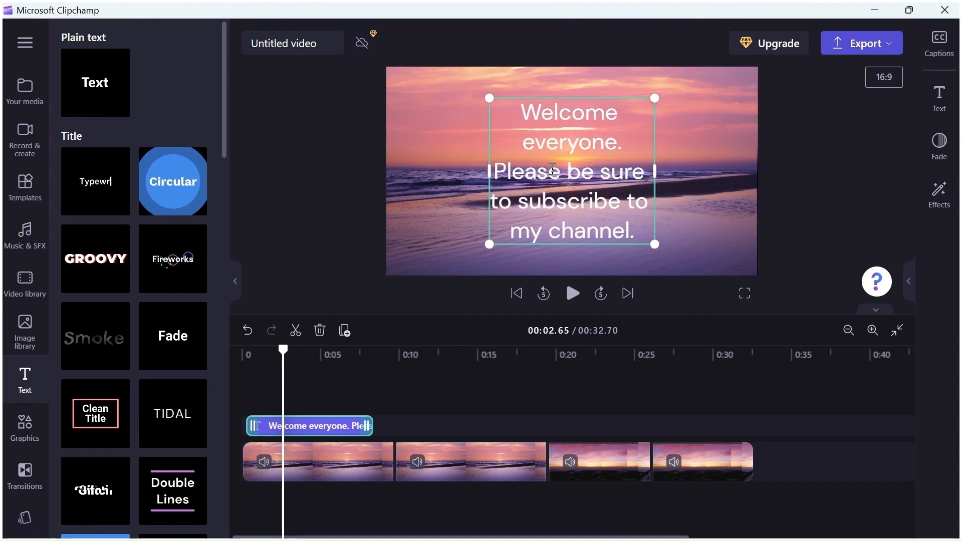
- Change the font of the welcome title to Anton
{"action": "left_click", "coordinate": [938, 98]}
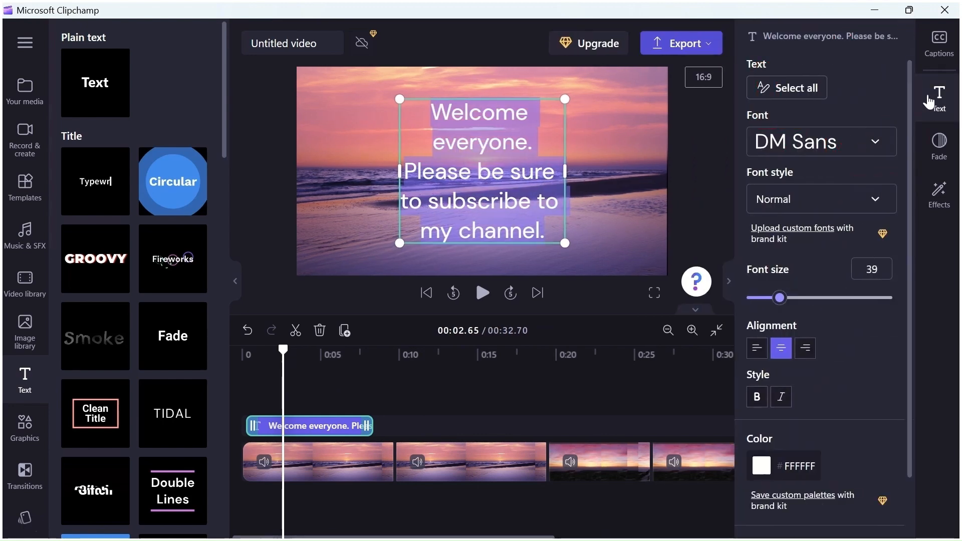
{"action": "left_click", "coordinate": [876, 145]}
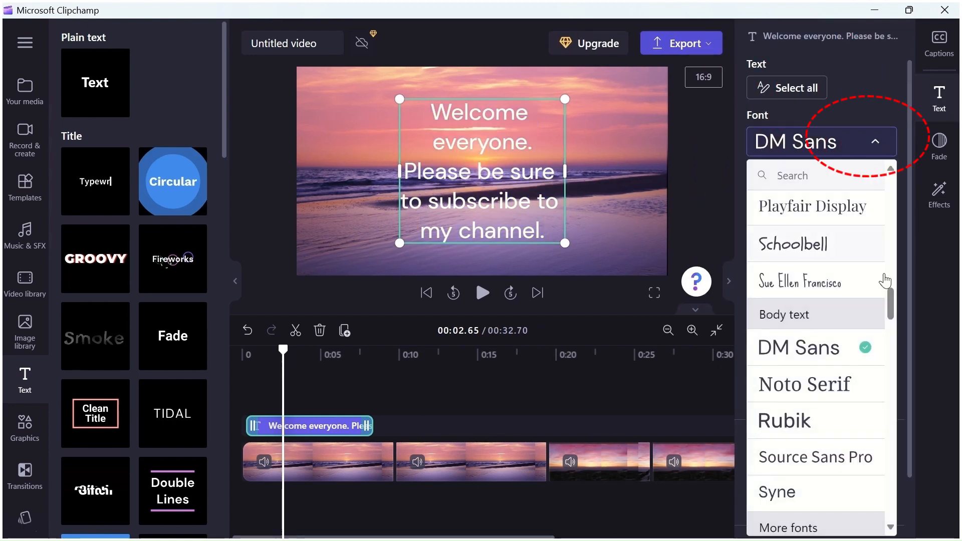
{"action": "mouse_move", "coordinate": [895, 301]}
{"action": "left_mouse_down"}
{"action": "mouse_move", "coordinate": [891, 393]}
{"action": "mouse_move", "coordinate": [881, 266]}
{"action": "mouse_move", "coordinate": [890, 185]}
{"action": "left_mouse_up"}
{"action": "left_click", "coordinate": [782, 307]}
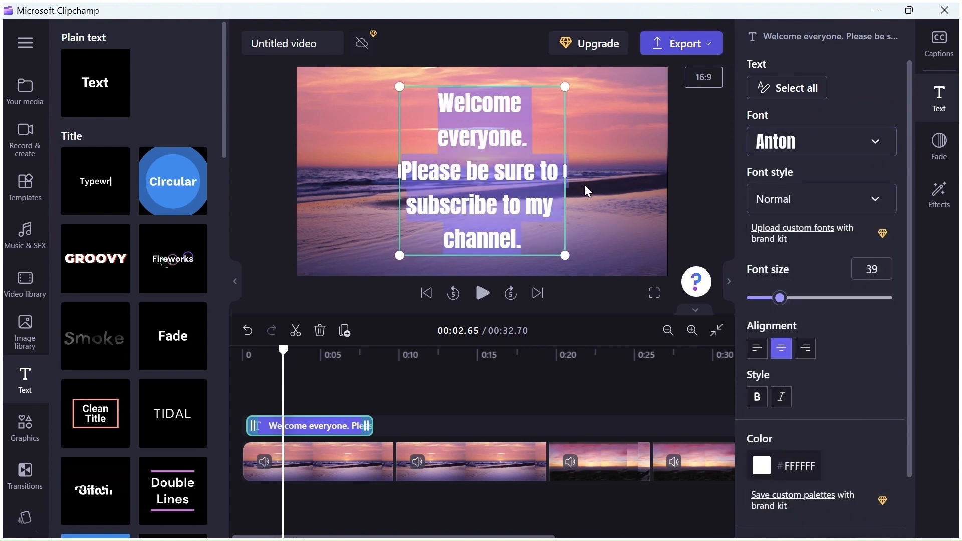
- Widen the welcome title's text box on both sides and set its font size to 26
{"action": "left_click_drag", "start_coordinate": [399, 171], "coordinate": [333, 171]}
{"action": "left_click_drag", "start_coordinate": [562, 175], "coordinate": [594, 173]}
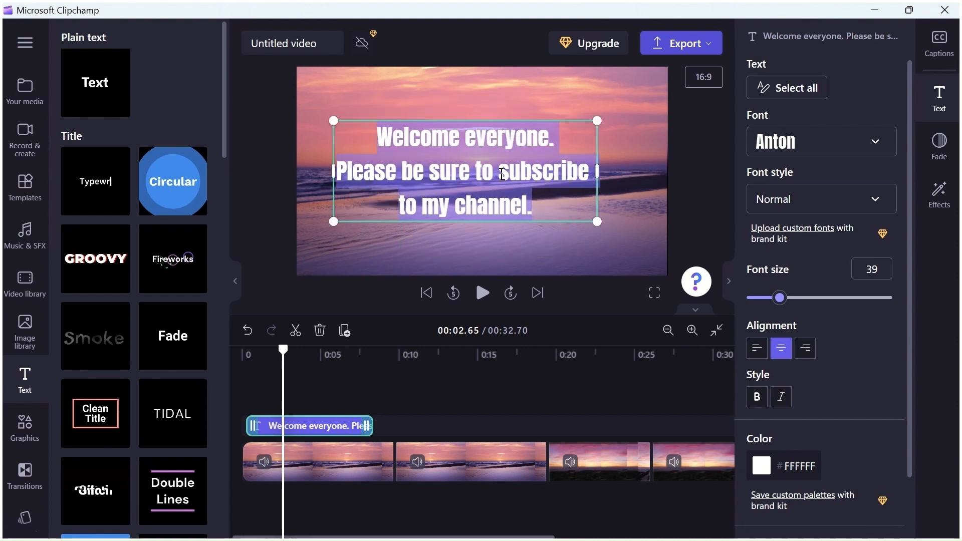
{"action": "mouse_move", "coordinate": [881, 270]}
{"action": "left_mouse_down"}
{"action": "mouse_move", "coordinate": [861, 270]}
{"action": "mouse_move", "coordinate": [878, 269]}
{"action": "left_mouse_up"}
{"action": "left_click", "coordinate": [878, 269]}
{"action": "left_click_drag", "start_coordinate": [779, 298], "coordinate": [779, 300]}
{"action": "left_click_drag", "start_coordinate": [554, 219], "coordinate": [353, 139]}
{"action": "left_click_drag", "start_coordinate": [779, 298], "coordinate": [766, 300]}
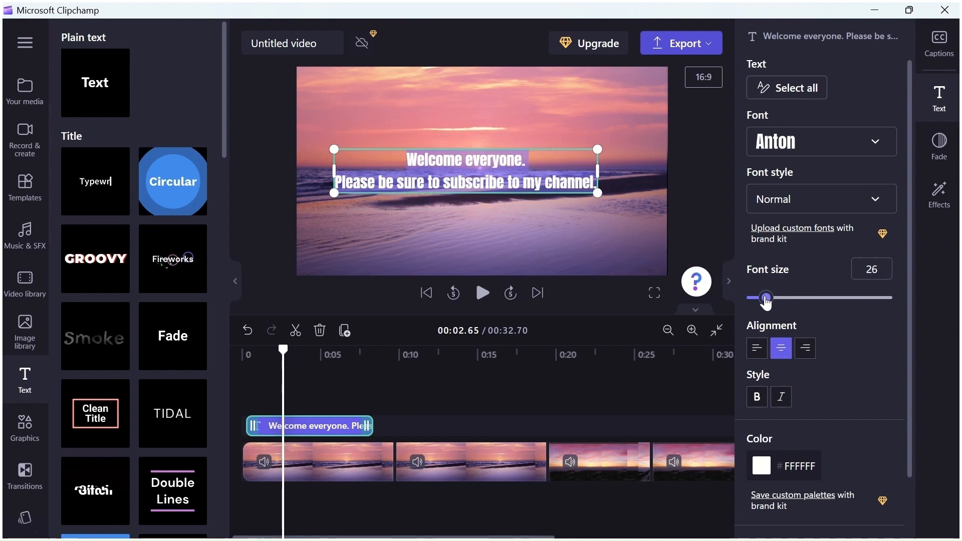
{"action": "left_click", "coordinate": [521, 228]}
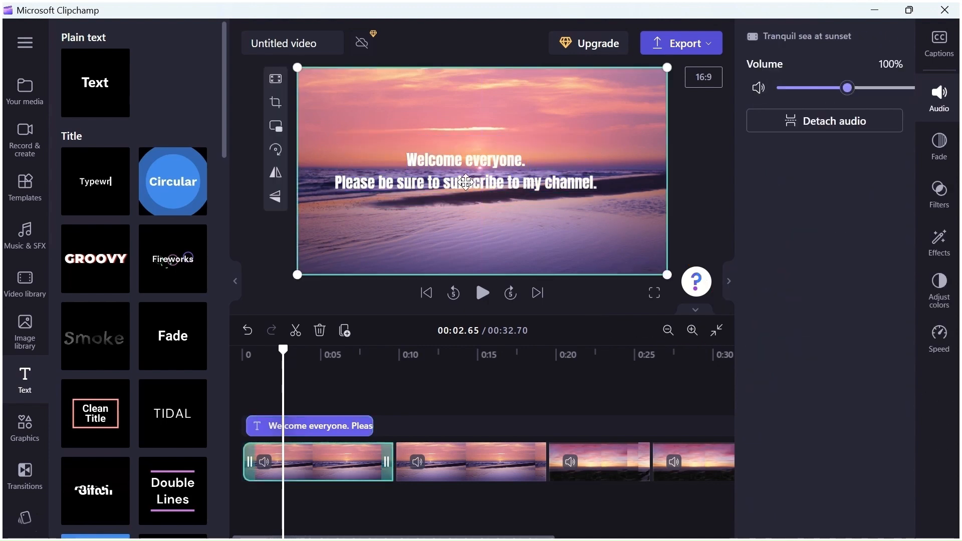
{"action": "left_click", "coordinate": [472, 184]}
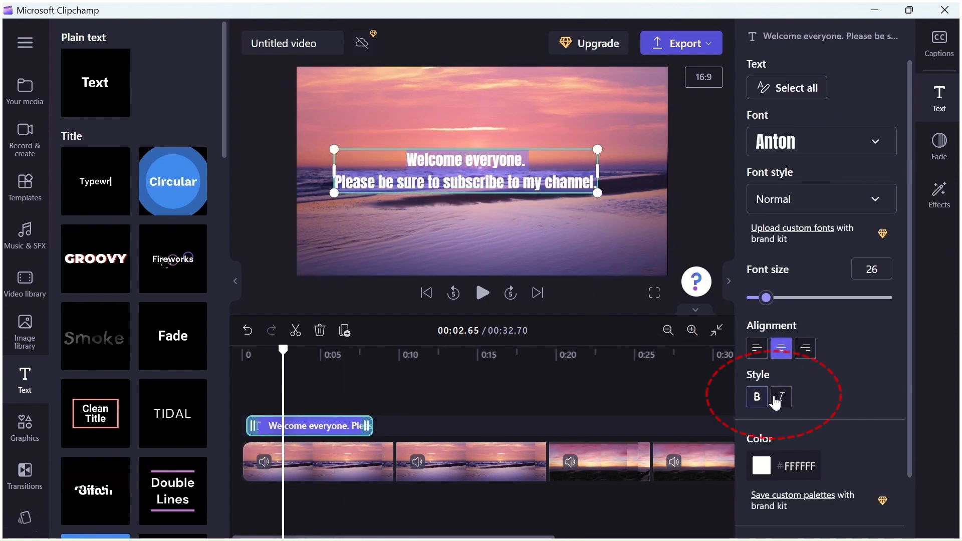
- Try the alignment options and the red, orange, yellow and light blue default colors on the welcome title, ending with white #FFFFFF
{"action": "left_click", "coordinate": [756, 348]}
{"action": "left_click", "coordinate": [781, 347]}
{"action": "left_click", "coordinate": [805, 348]}
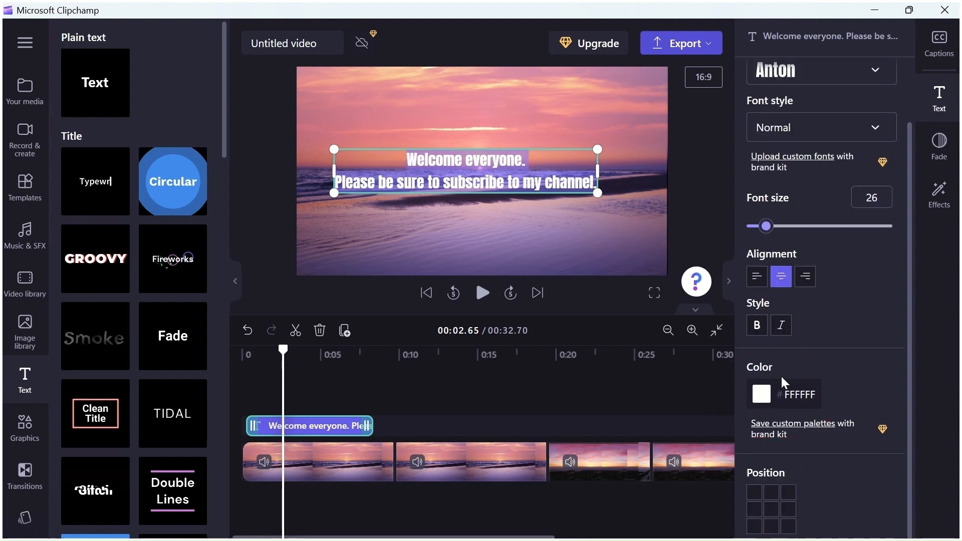
{"action": "left_click", "coordinate": [767, 395]}
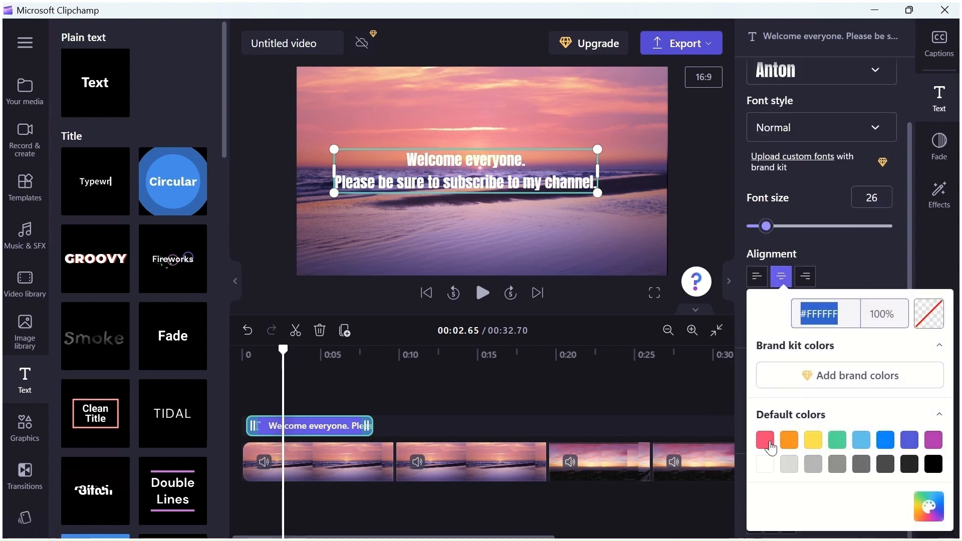
{"action": "left_click", "coordinate": [765, 440]}
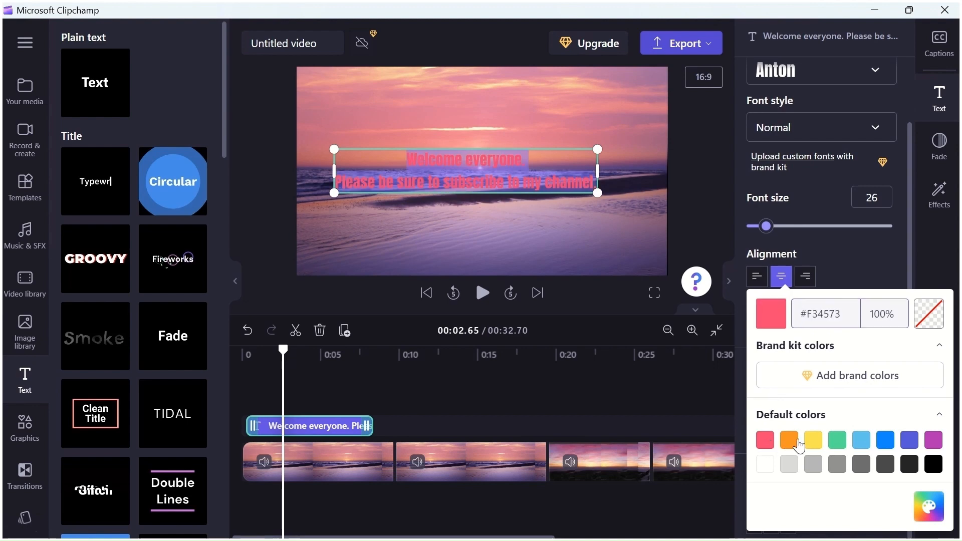
{"action": "left_click", "coordinate": [788, 441]}
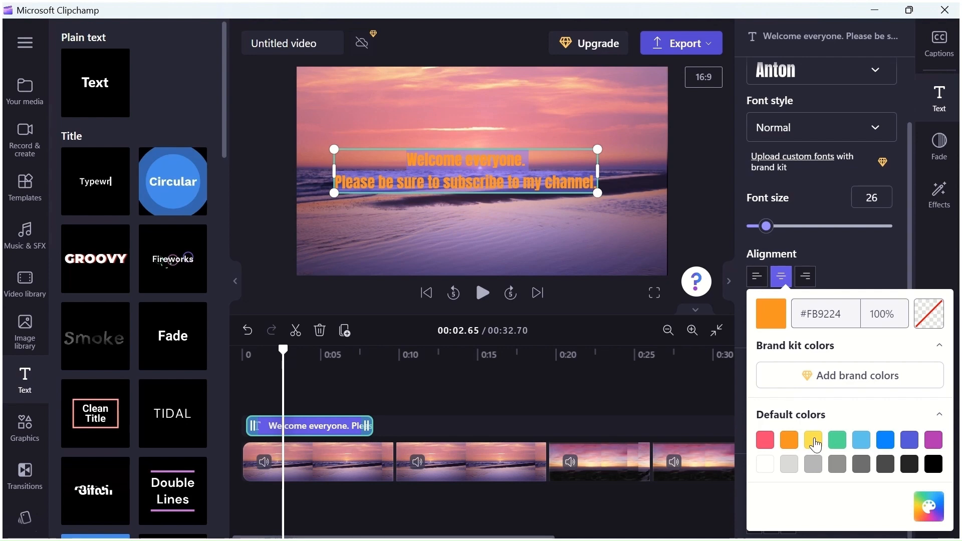
{"action": "left_click", "coordinate": [813, 440]}
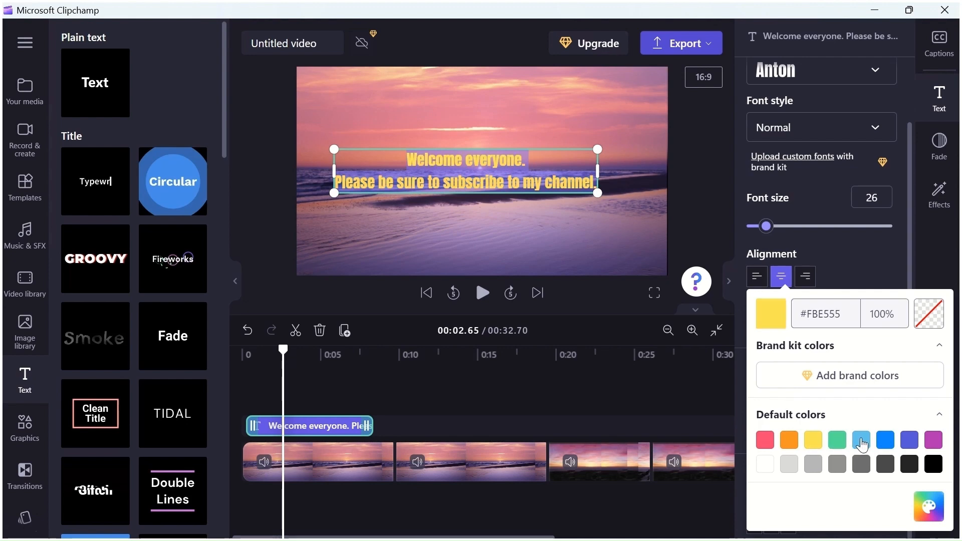
{"action": "left_click", "coordinate": [861, 442]}
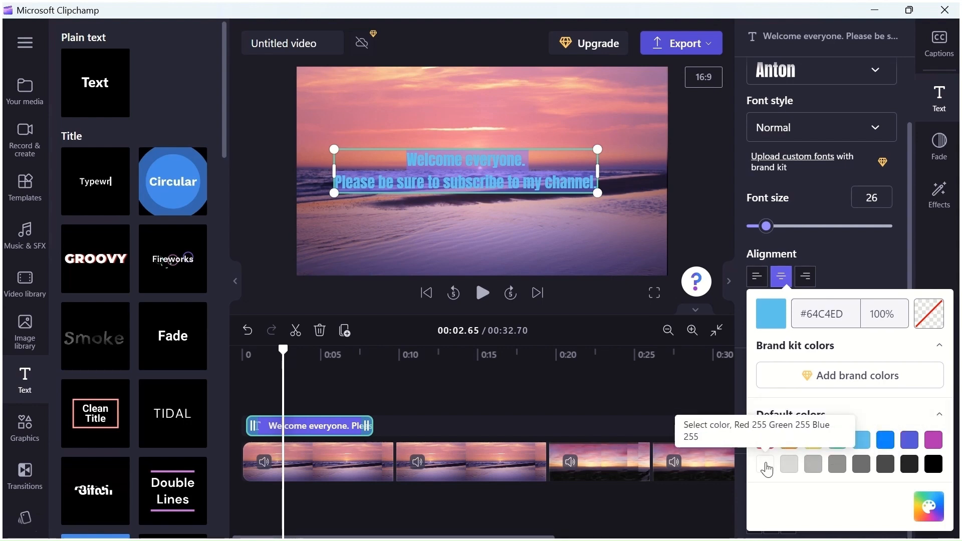
{"action": "left_click", "coordinate": [766, 464]}
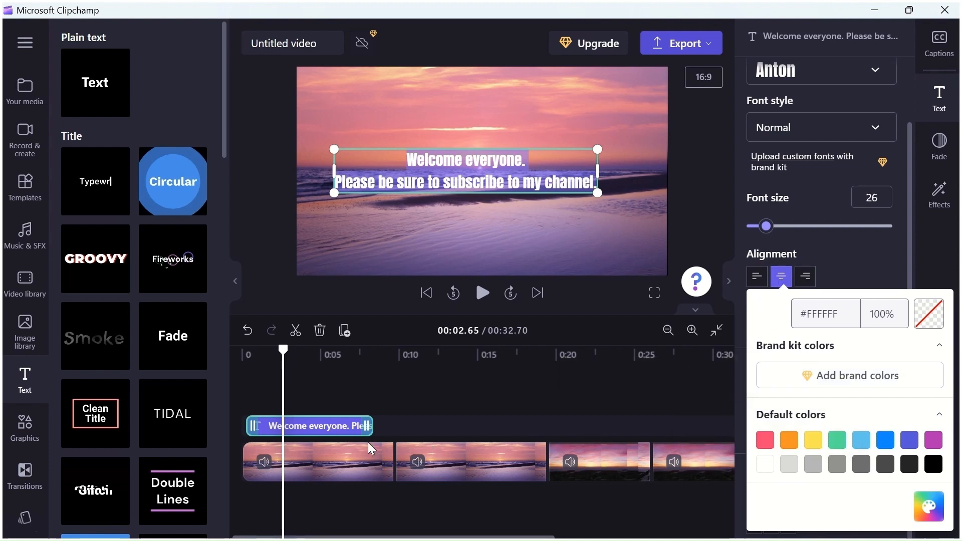
- Duplicate the welcome title and fit the copy above the third clip, trimming its end to match that clip
{"action": "left_click", "coordinate": [350, 428]}
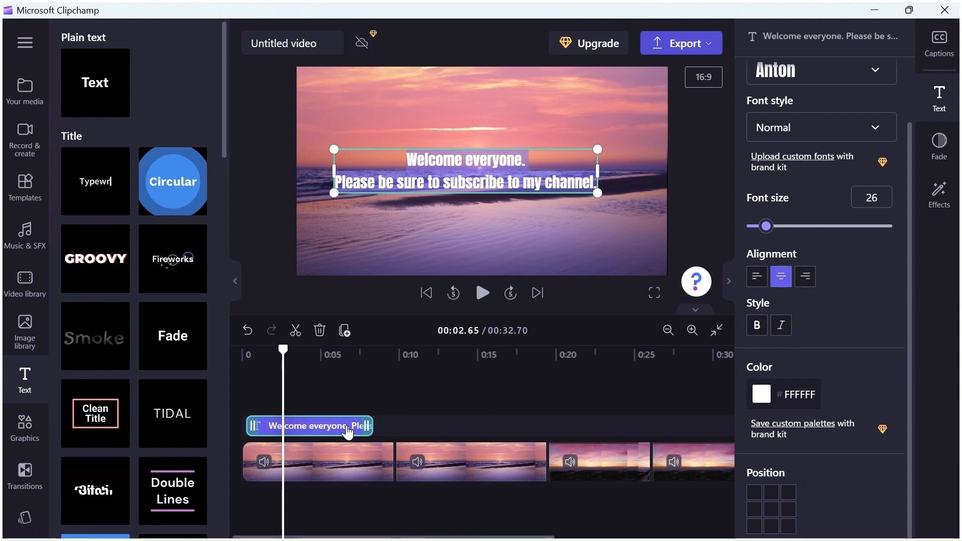
{"action": "right_click", "coordinate": [348, 432]}
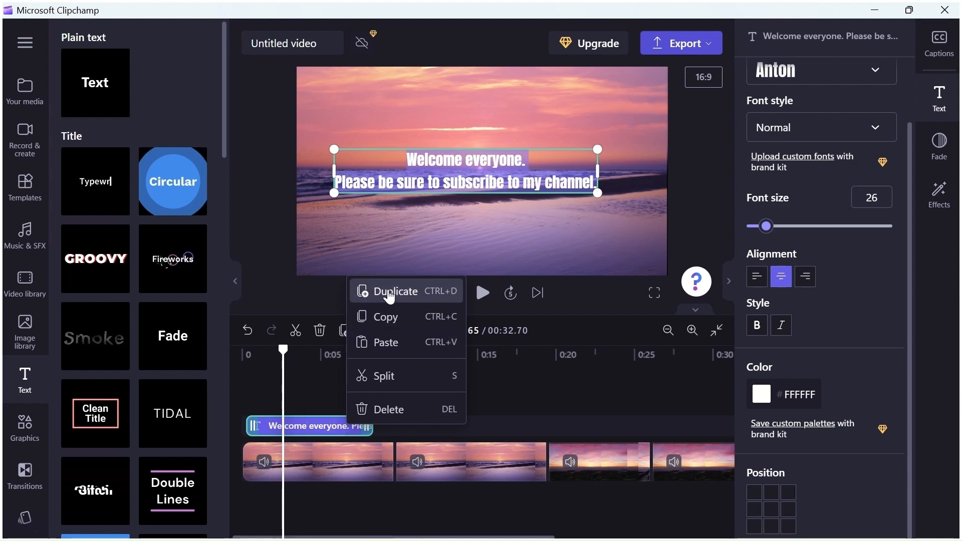
{"action": "left_click", "coordinate": [390, 295]}
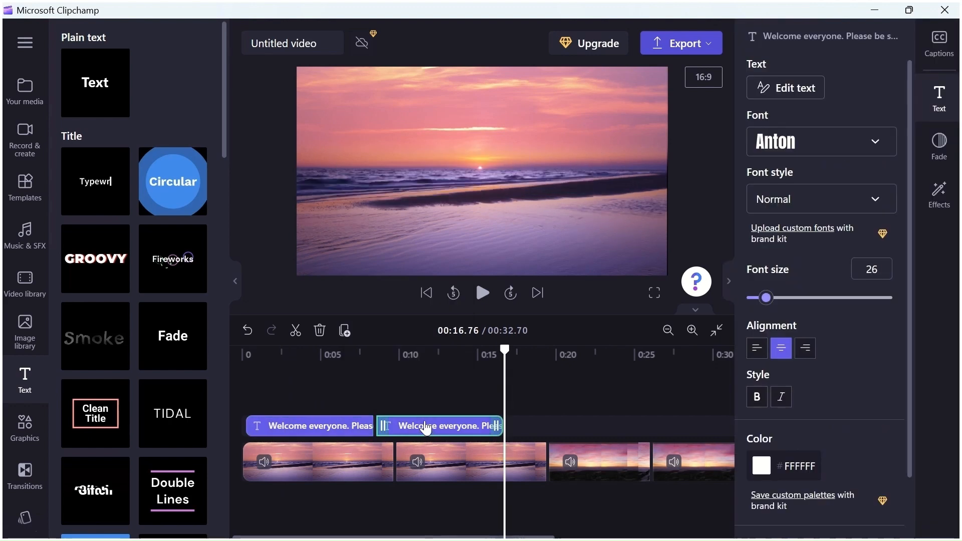
{"action": "left_click_drag", "start_coordinate": [423, 426], "coordinate": [555, 426]}
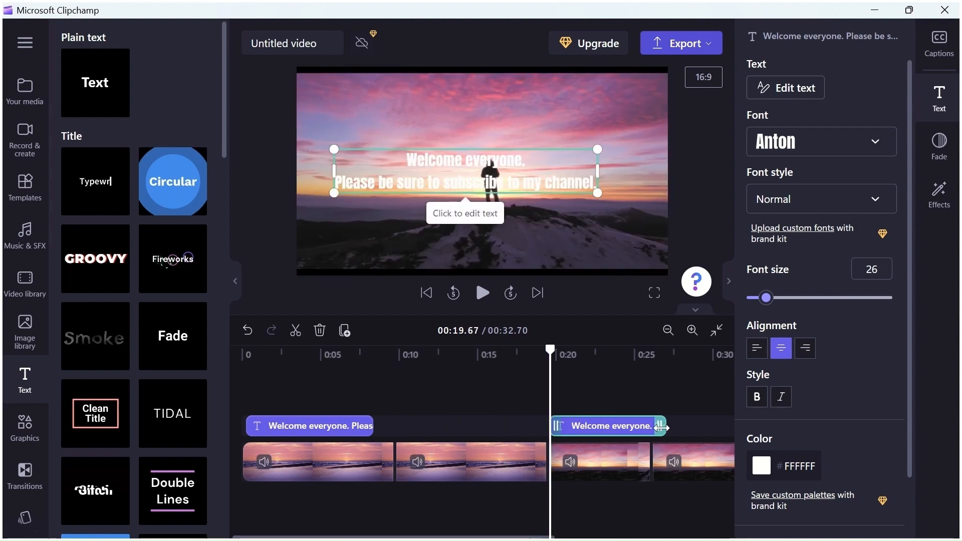
{"action": "left_click_drag", "start_coordinate": [662, 426], "coordinate": [640, 426]}
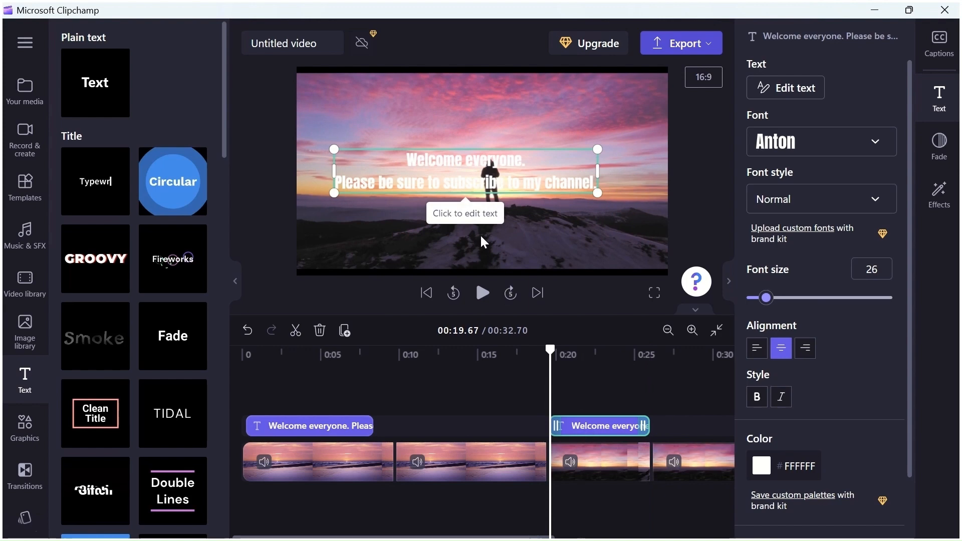
- Replace the copied title's text with 'Today, we will show you "How to Create a Stunning Video using the Free Microsoft Video Editor Clipchamp"'
{"action": "left_click", "coordinate": [446, 164]}
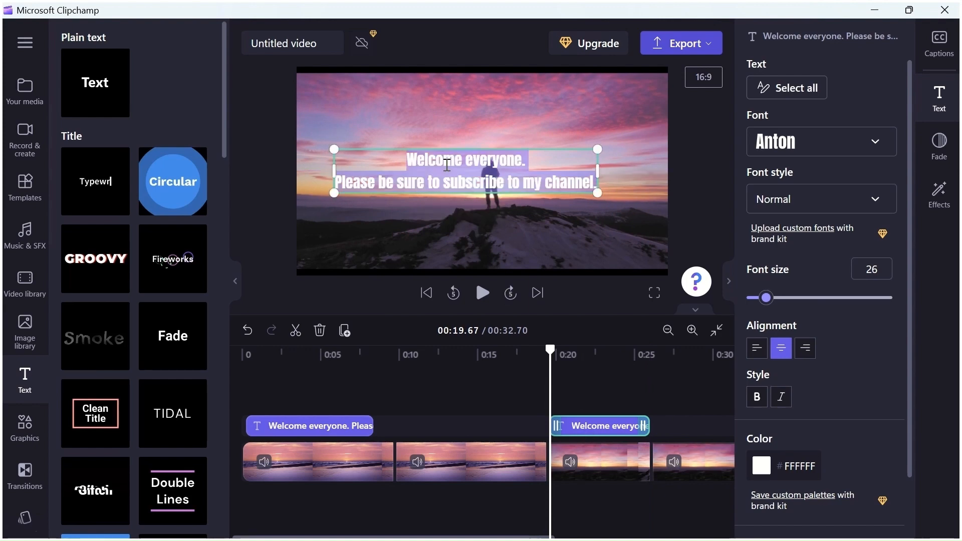
{"action": "key", "text": "BackSpace"}
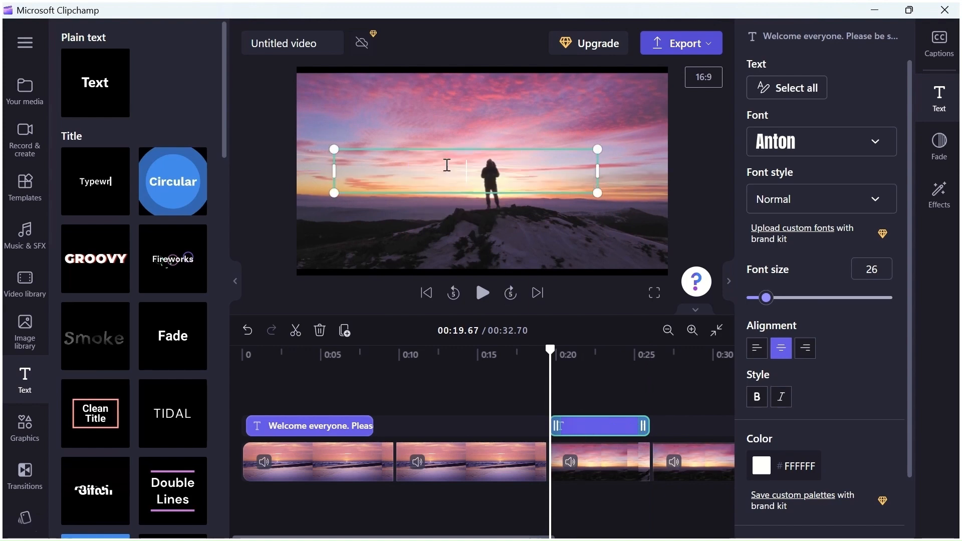
{"action": "type", "text": "T"}
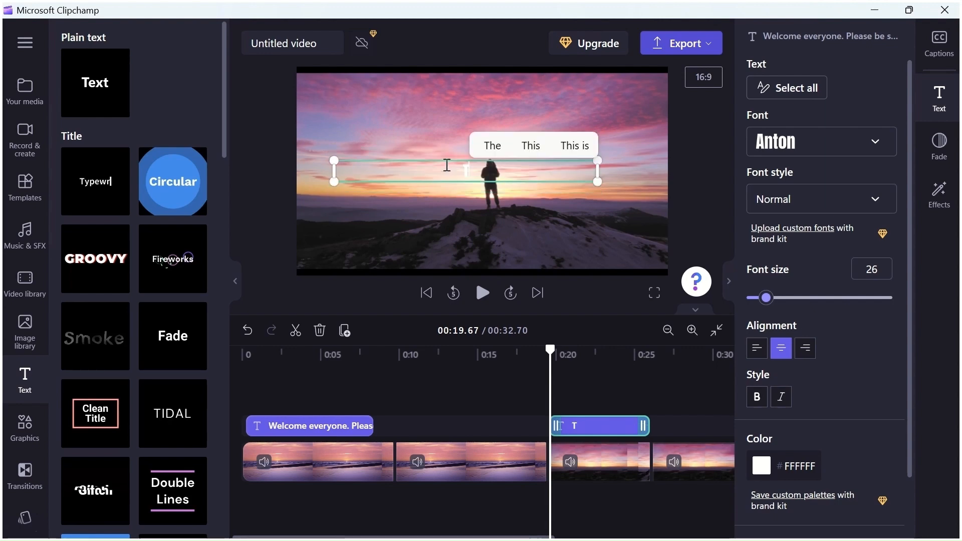
{"action": "type", "text": "oday w"}
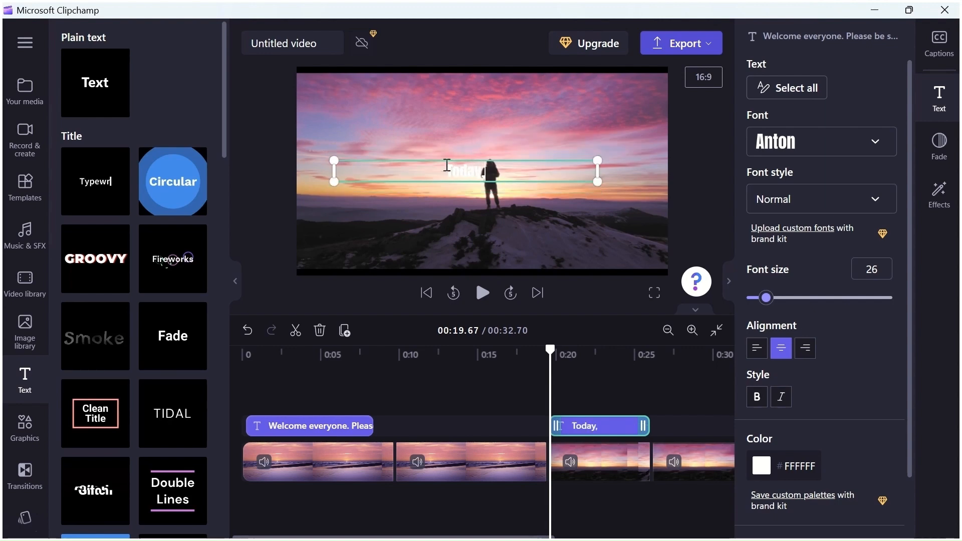
{"action": "key", "text": "BackSpace"}
{"action": "key", "text": "BackSpace"}
{"action": "key", "text": "BackSpace"}
{"action": "key", "text": "BackSpace"}
{"action": "key", "text": "BackSpace"}
{"action": "key", "text": "BackSpace"}
{"action": "key", "text": "BackSpace"}
{"action": "type", "text": "Today, we will show you \"Stu\""}
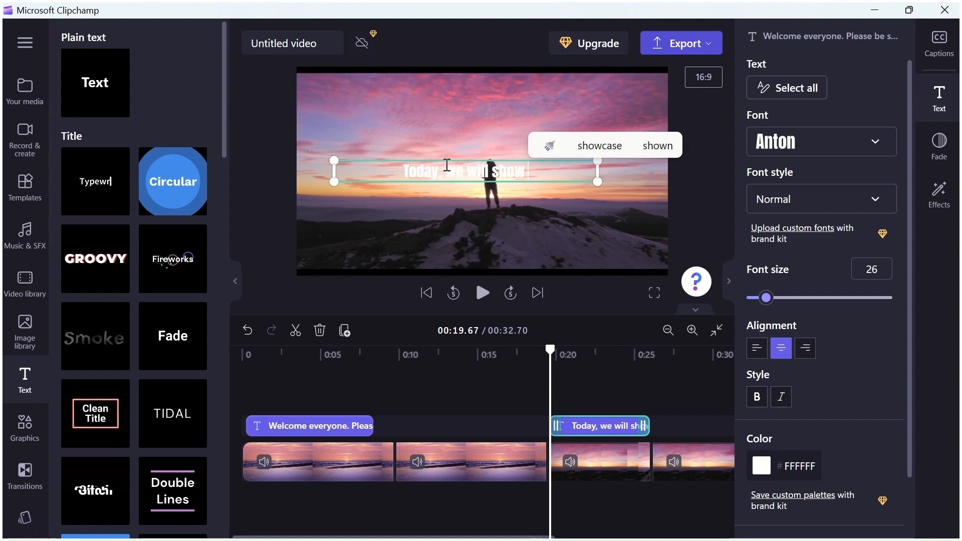
{"action": "key", "text": "Left"}
{"action": "type", "text": "How to Create a Stunning Video using the Free Microsoft V"}
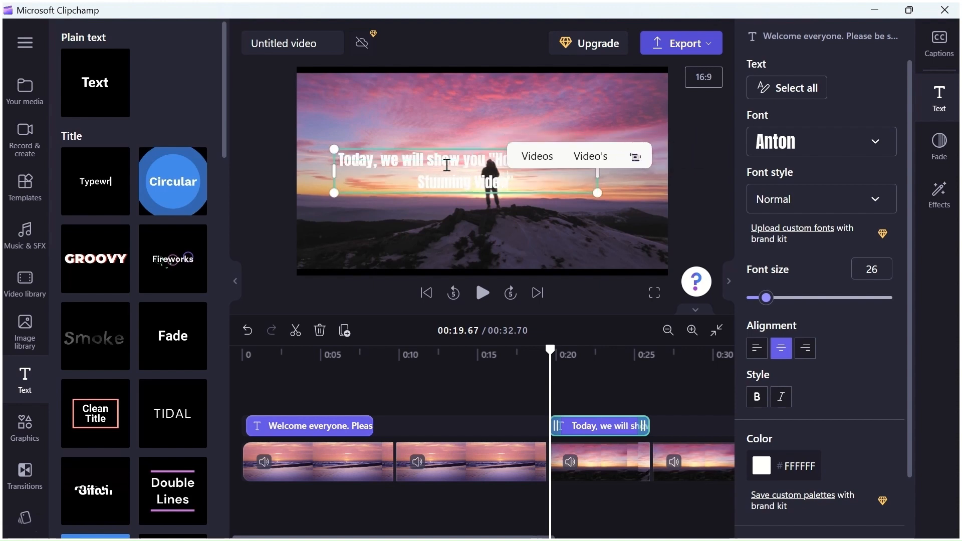
{"action": "type", "text": "ideo Editor Clipchamp"}
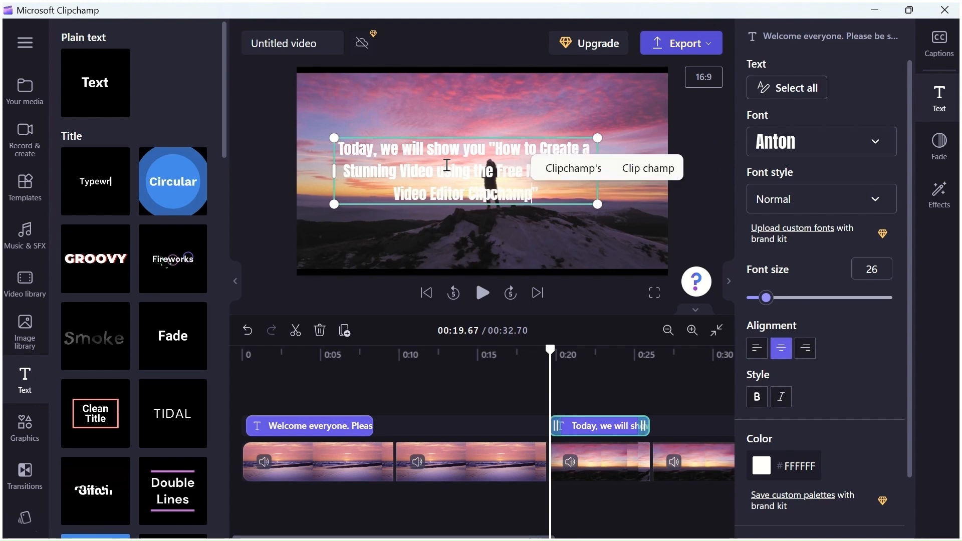
- Play the video from the start and add "before you leave" after "channel" in the welcome title
{"action": "left_click_drag", "start_coordinate": [550, 349], "coordinate": [234, 365]}
{"action": "left_click", "coordinate": [482, 292]}
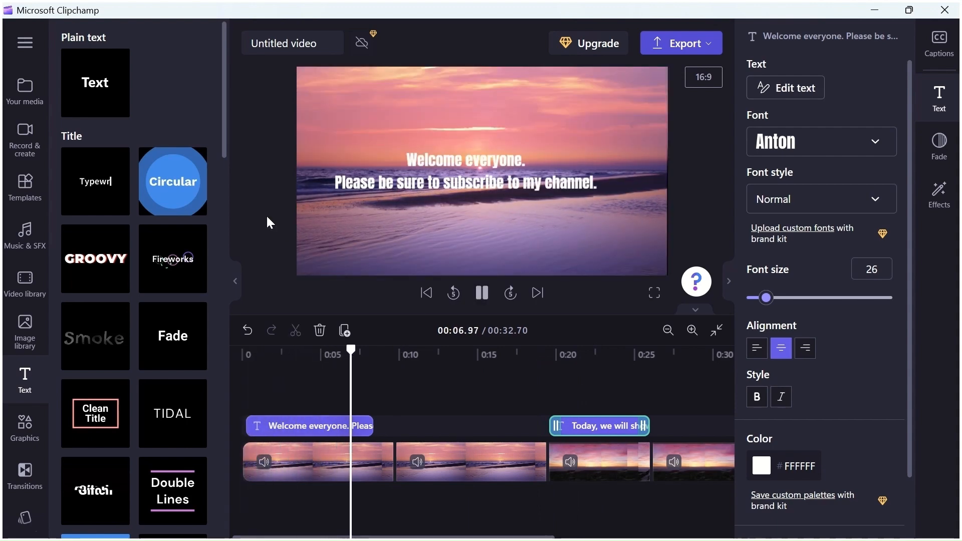
{"action": "left_click", "coordinate": [466, 173]}
{"action": "type", "text": "before "}
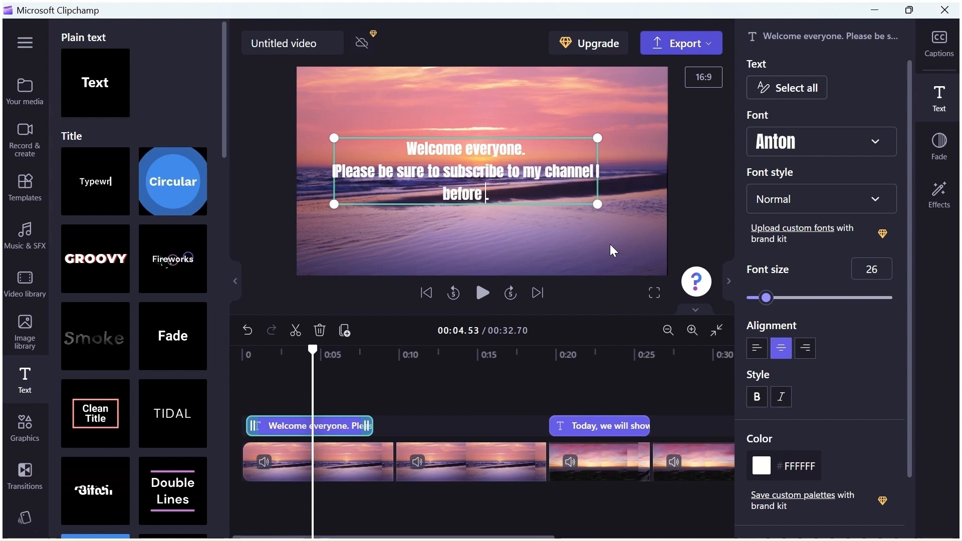
{"action": "type", "text": "you leave"}
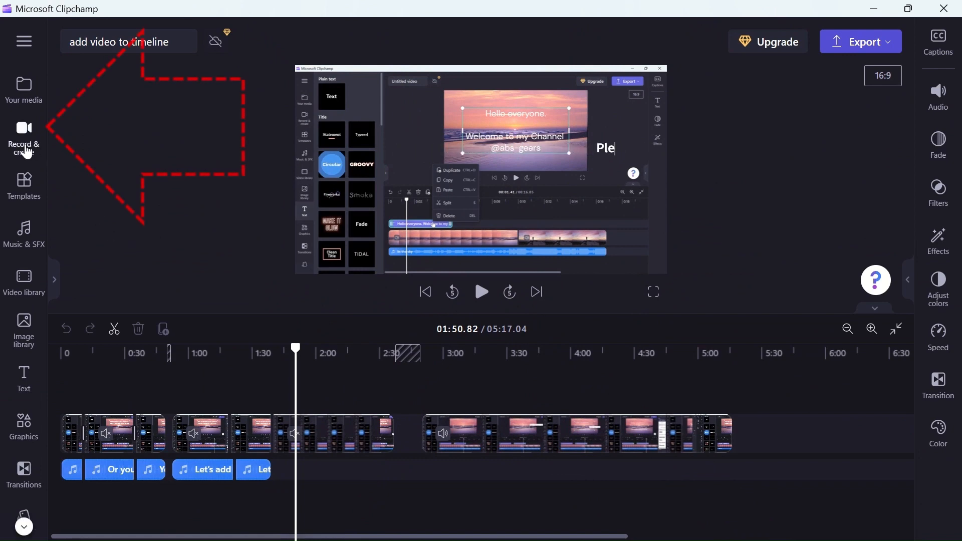
- Open the text-to-speech creator and look through the available languages, keeping English (United Kingdom)
{"action": "left_click", "coordinate": [25, 145]}
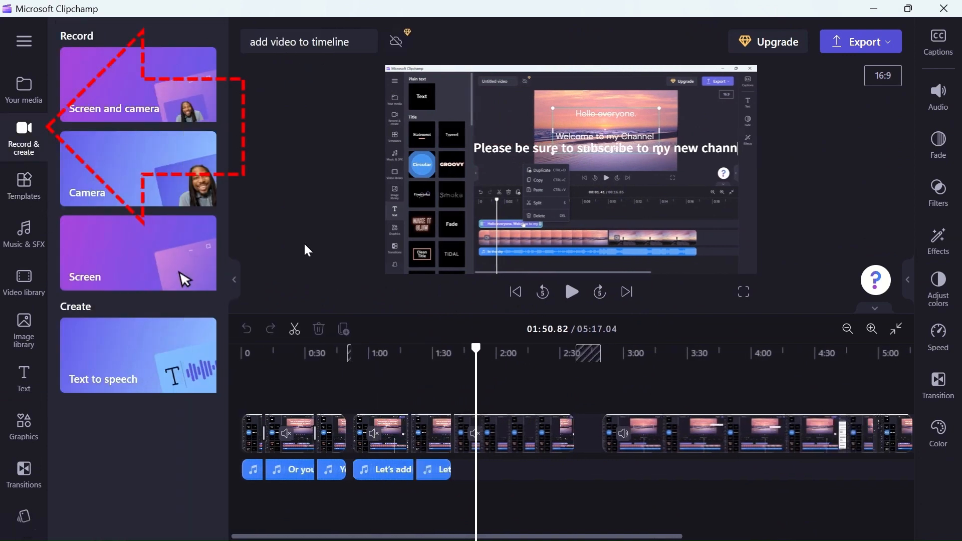
{"action": "left_click", "coordinate": [99, 373]}
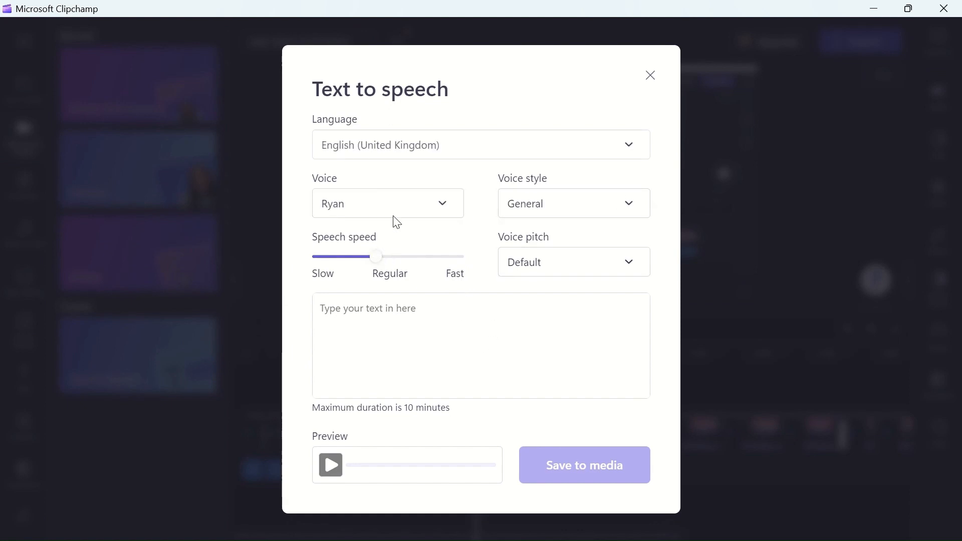
{"action": "left_click", "coordinate": [633, 148]}
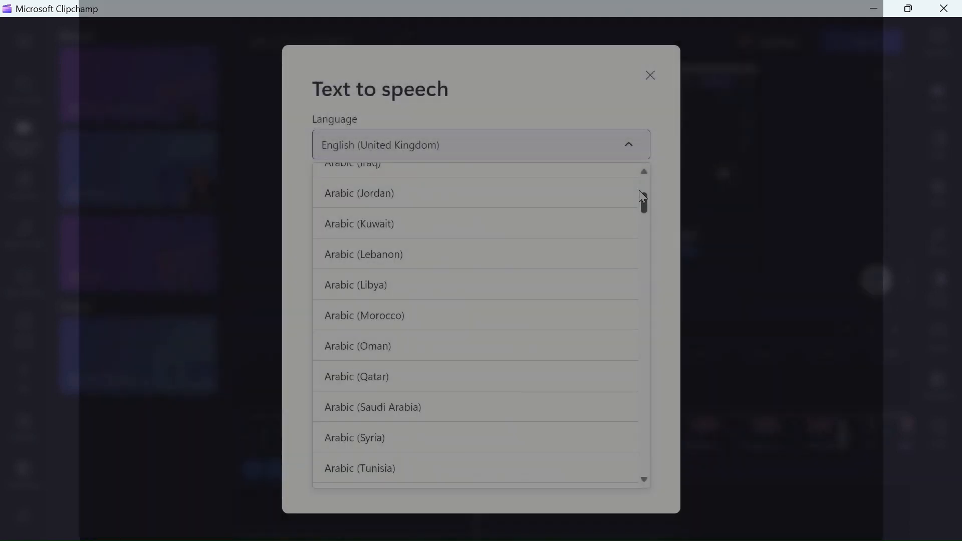
{"action": "left_click_drag", "start_coordinate": [640, 198], "coordinate": [643, 193]}
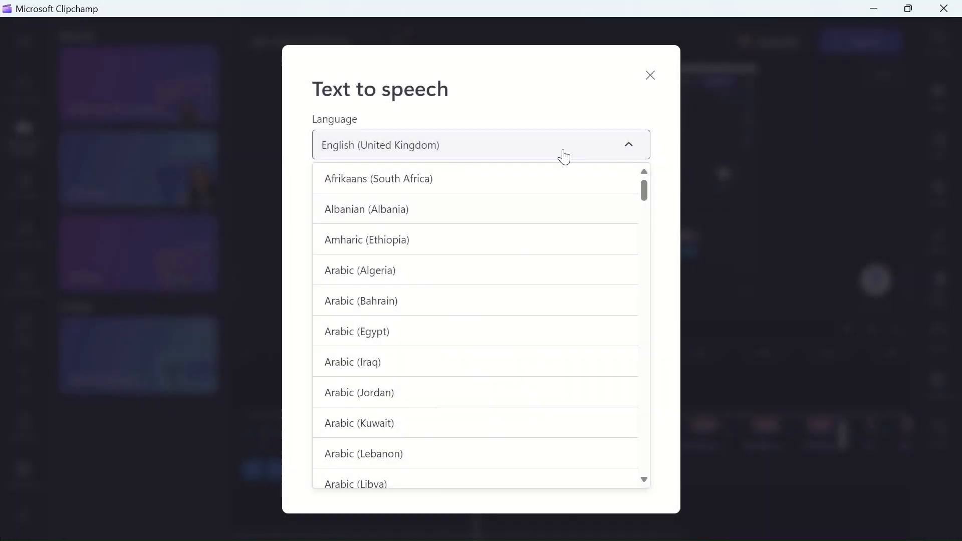
{"action": "left_click", "coordinate": [460, 146]}
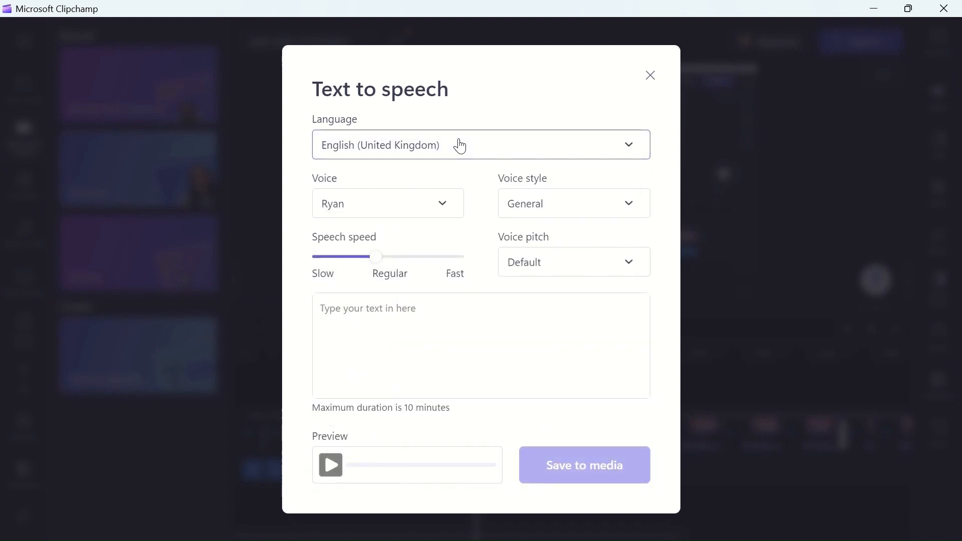
- Look through the voices, keeping Ryan, and set the voice style to Cheerful and the voice pitch to Medium
{"action": "left_click", "coordinate": [442, 210]}
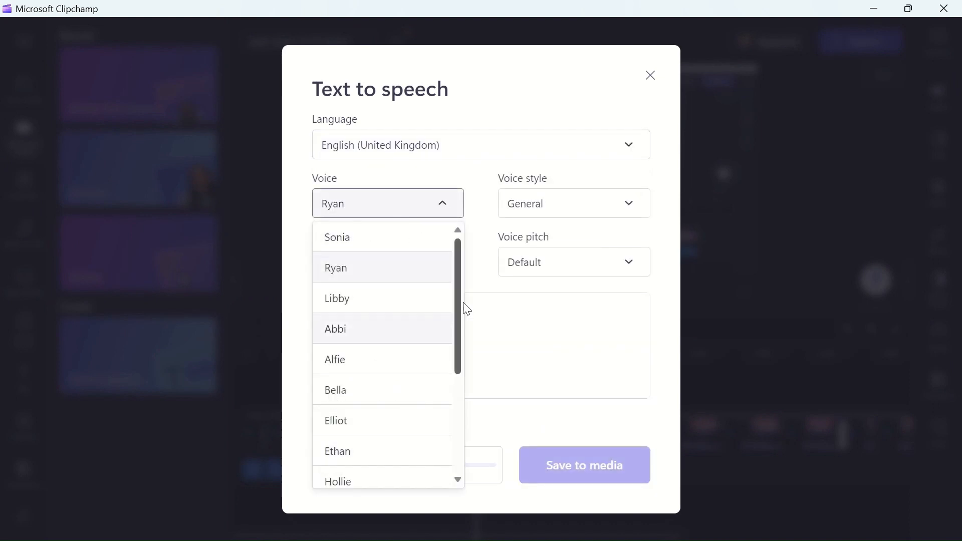
{"action": "left_click", "coordinate": [442, 209]}
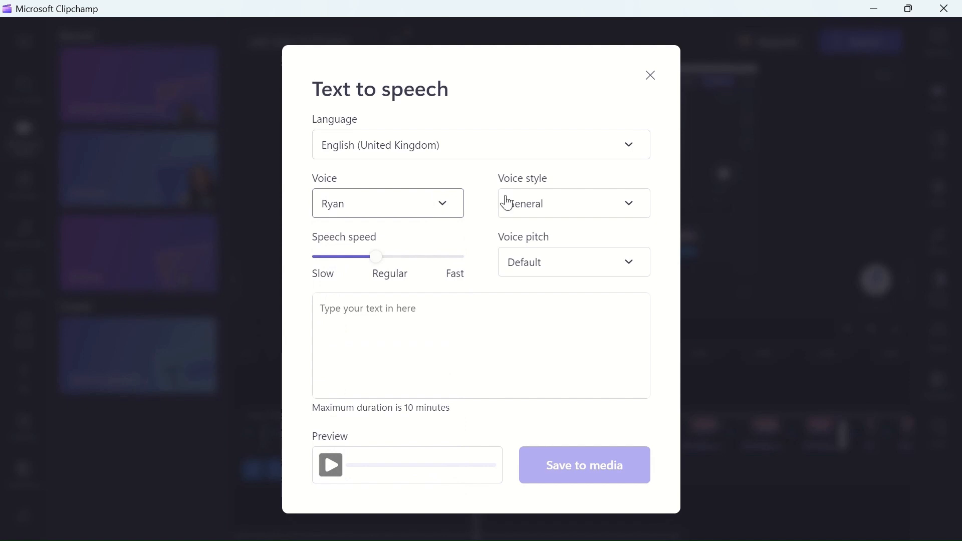
{"action": "left_click", "coordinate": [630, 204]}
{"action": "left_click", "coordinate": [527, 245]}
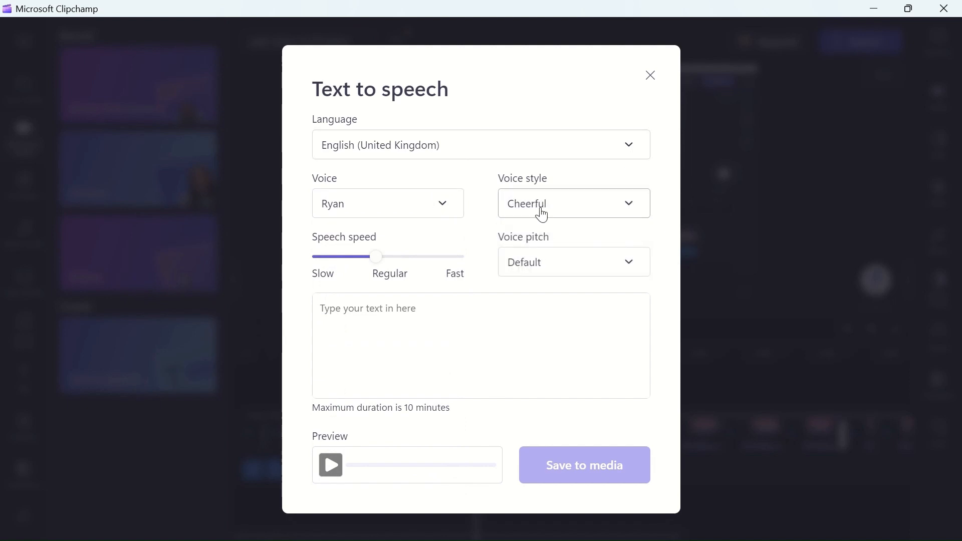
{"action": "left_click", "coordinate": [631, 271]}
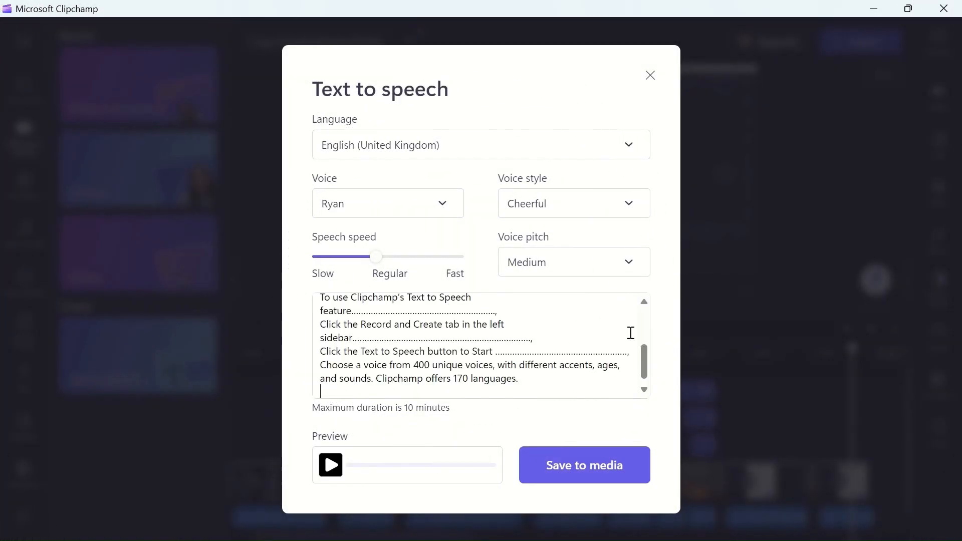
- Enter the script beginning "Why use the text to speech feature?" and separate its first four paragraphs with blank lines
{"action": "left_click_drag", "start_coordinate": [642, 363], "coordinate": [648, 308]}
{"action": "left_click", "coordinate": [526, 303]}
{"action": "key", "text": "Return"}
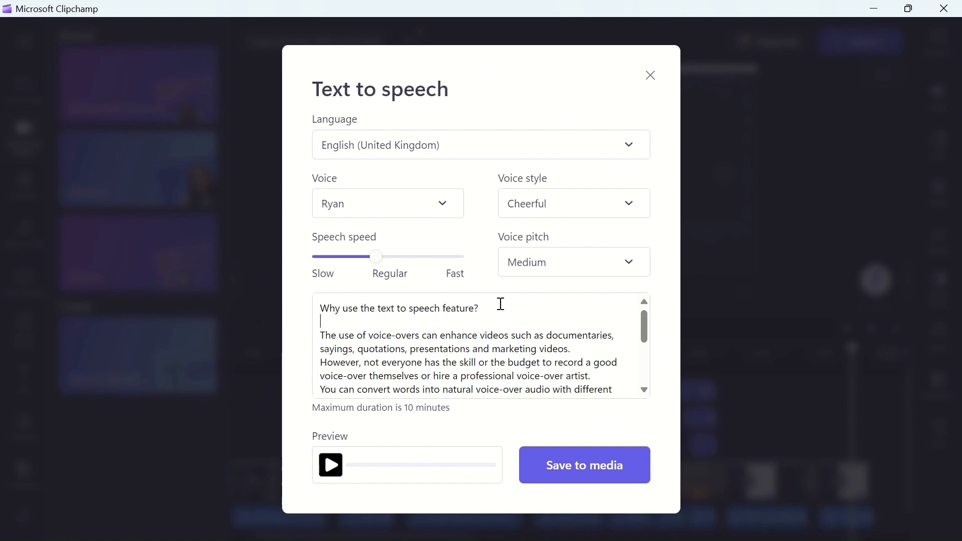
{"action": "left_click", "coordinate": [585, 350]}
{"action": "key", "text": "Return"}
{"action": "scroll", "coordinate": [613, 356], "scroll_direction": "down", "scroll_amount": 1}
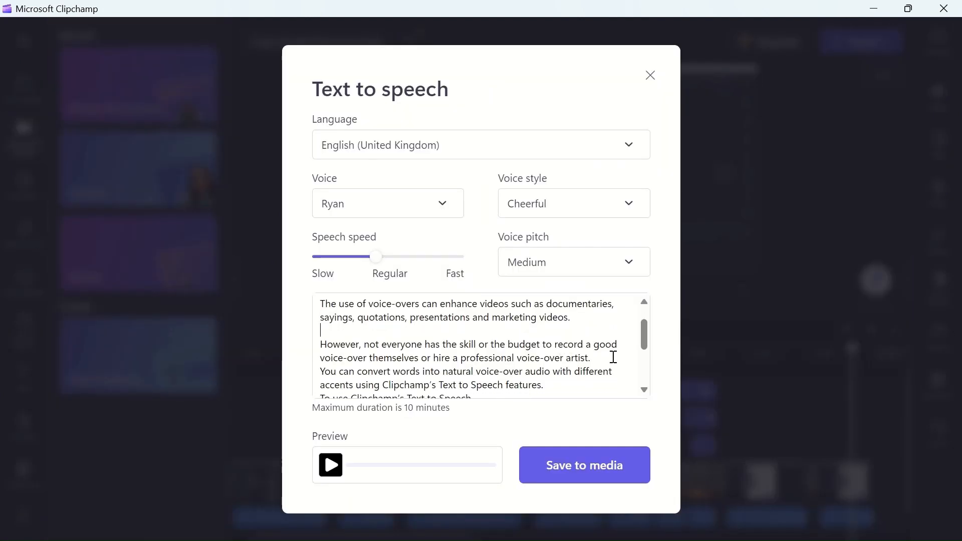
{"action": "key", "text": "Return"}
{"action": "scroll", "coordinate": [612, 357], "scroll_direction": "down", "scroll_amount": 2}
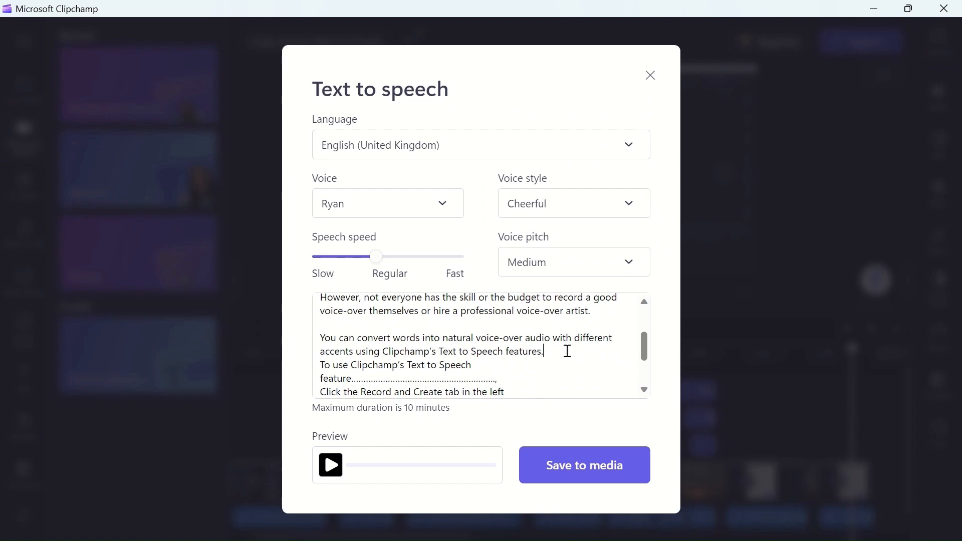
- Separate the remaining script paragraphs, from "To use Clipchamp's Text to Speech feature" on, with blank lines and save the voiceover to media
{"action": "key", "text": "Return"}
{"action": "scroll", "coordinate": [552, 356], "scroll_direction": "down", "scroll_amount": 2}
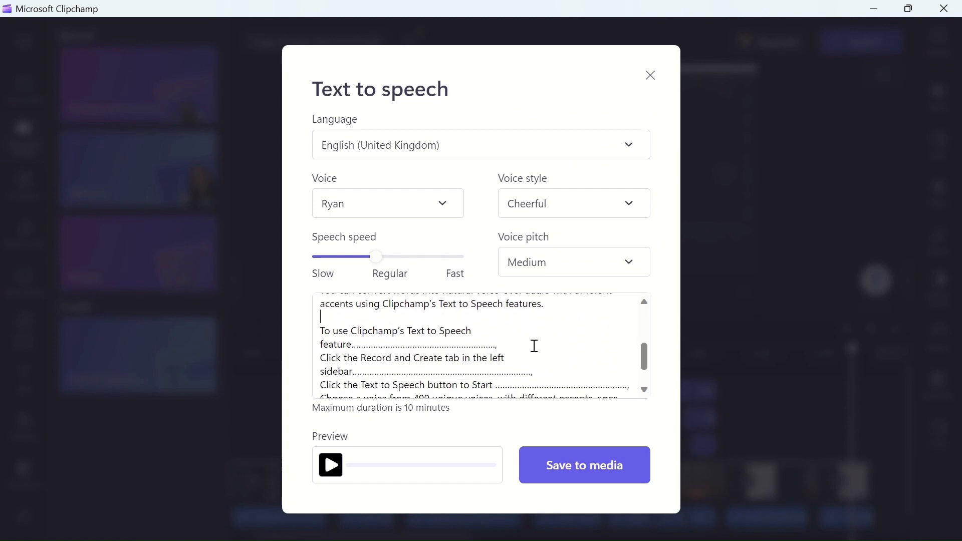
{"action": "key", "text": "Return"}
{"action": "scroll", "coordinate": [551, 344], "scroll_direction": "down", "scroll_amount": 2}
{"action": "key", "text": "Return"}
{"action": "scroll", "coordinate": [565, 343], "scroll_direction": "down", "scroll_amount": 1}
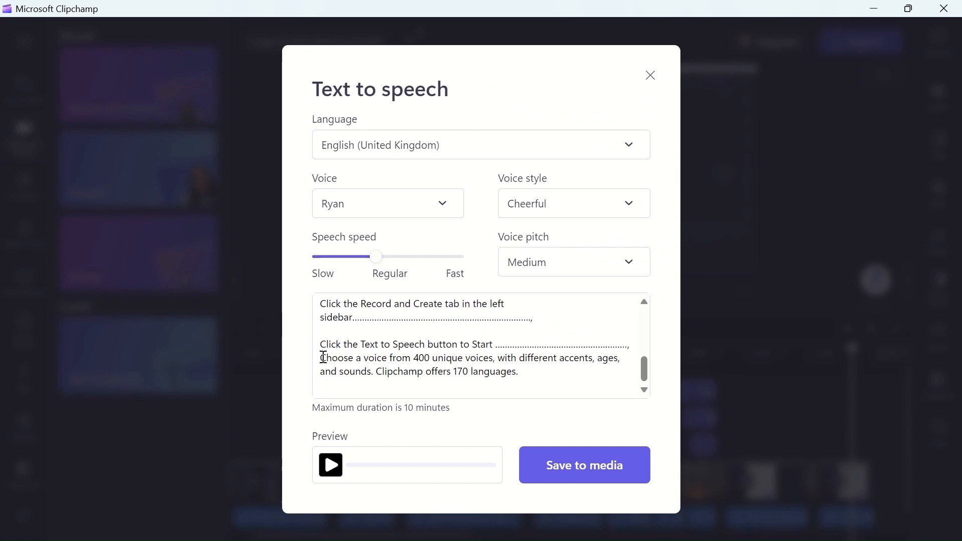
{"action": "scroll", "coordinate": [429, 354], "scroll_direction": "down", "scroll_amount": 1}
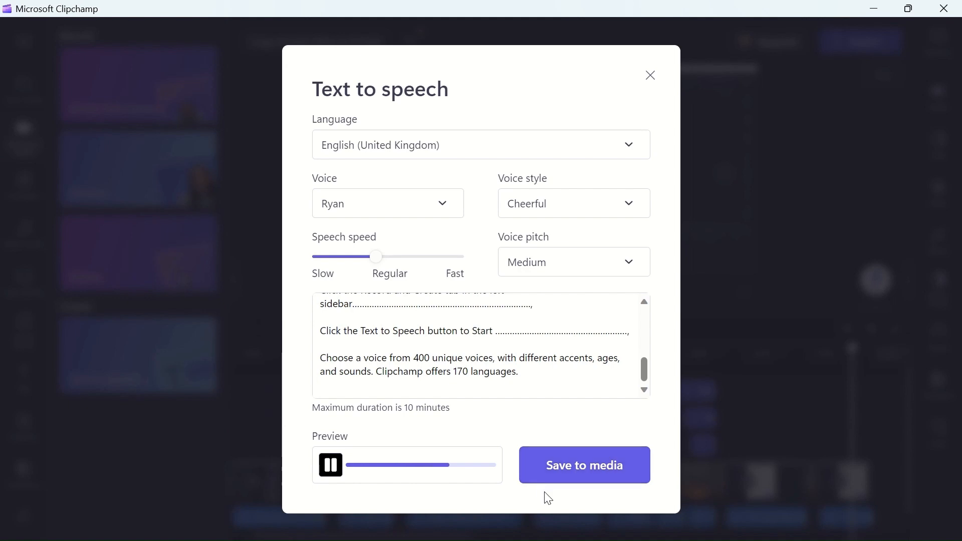
{"action": "left_click_drag", "start_coordinate": [651, 369], "coordinate": [625, 341]}
{"action": "left_click", "coordinate": [564, 469]}
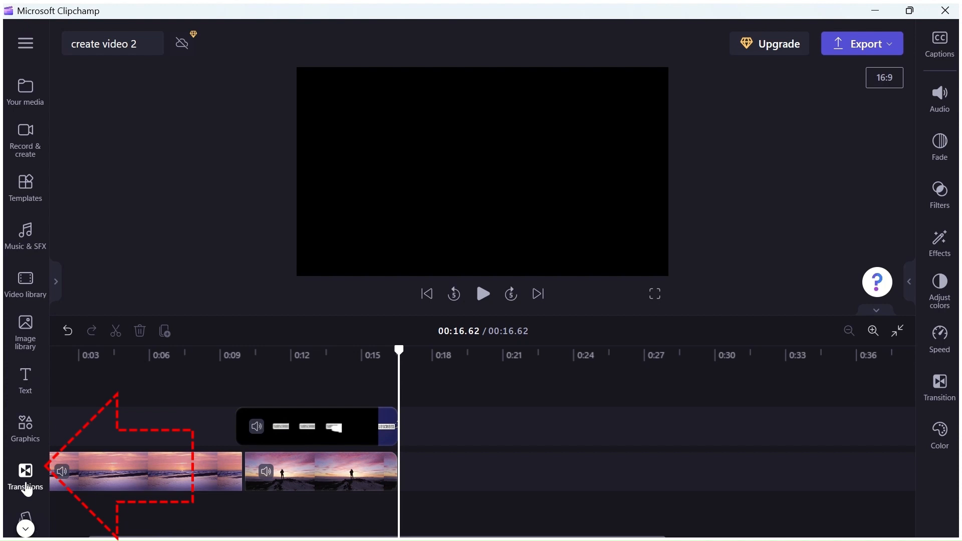
- Browse the transitions in the "create video 2" project and add Beams between the sea clip and the standing person clip
{"action": "left_click", "coordinate": [26, 478]}
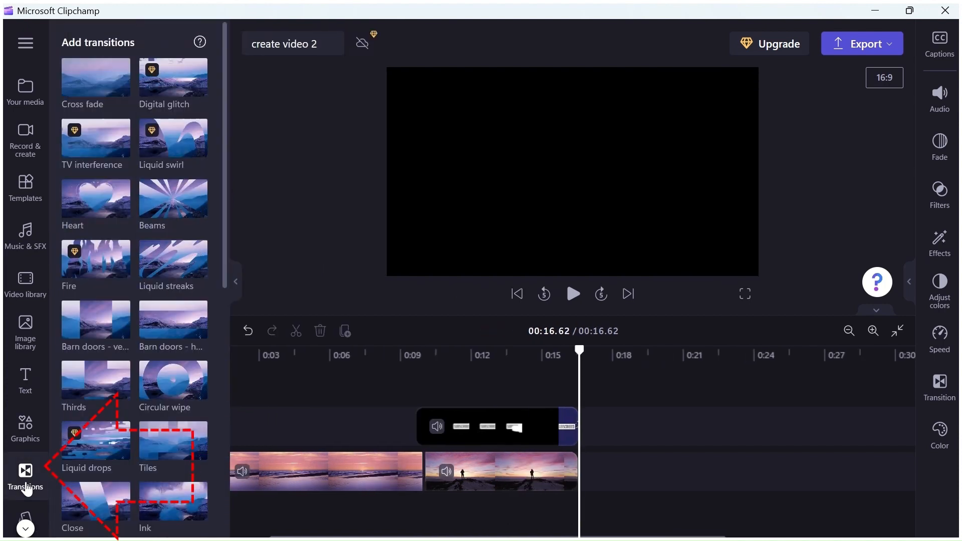
{"action": "mouse_move", "coordinate": [228, 210]}
{"action": "left_mouse_down"}
{"action": "mouse_move", "coordinate": [211, 393]}
{"action": "mouse_move", "coordinate": [216, 460]}
{"action": "mouse_move", "coordinate": [239, 204]}
{"action": "left_mouse_up"}
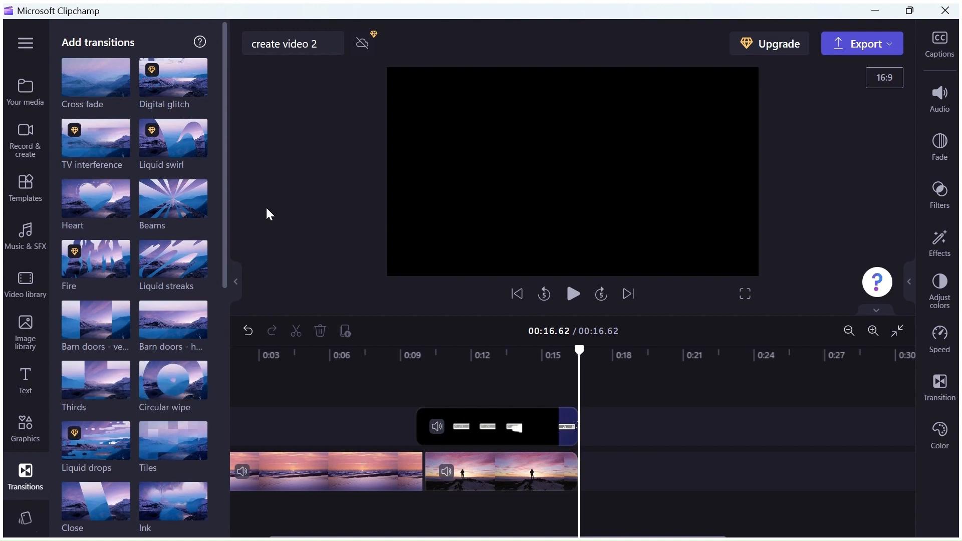
{"action": "mouse_move", "coordinate": [172, 200]}
{"action": "left_mouse_down"}
{"action": "mouse_move", "coordinate": [241, 313]}
{"action": "mouse_move", "coordinate": [278, 407]}
{"action": "mouse_move", "coordinate": [465, 471]}
{"action": "left_mouse_up"}
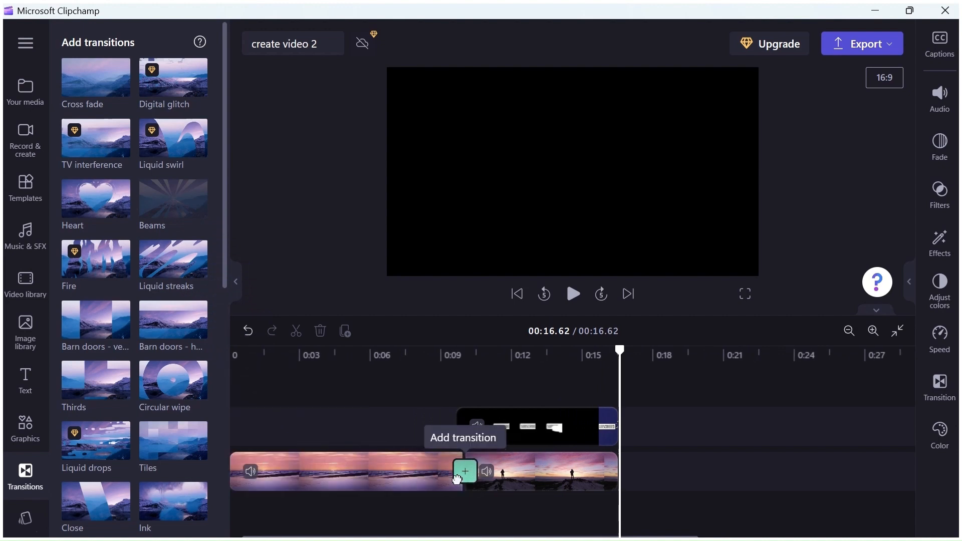
{"action": "left_click", "coordinate": [464, 476]}
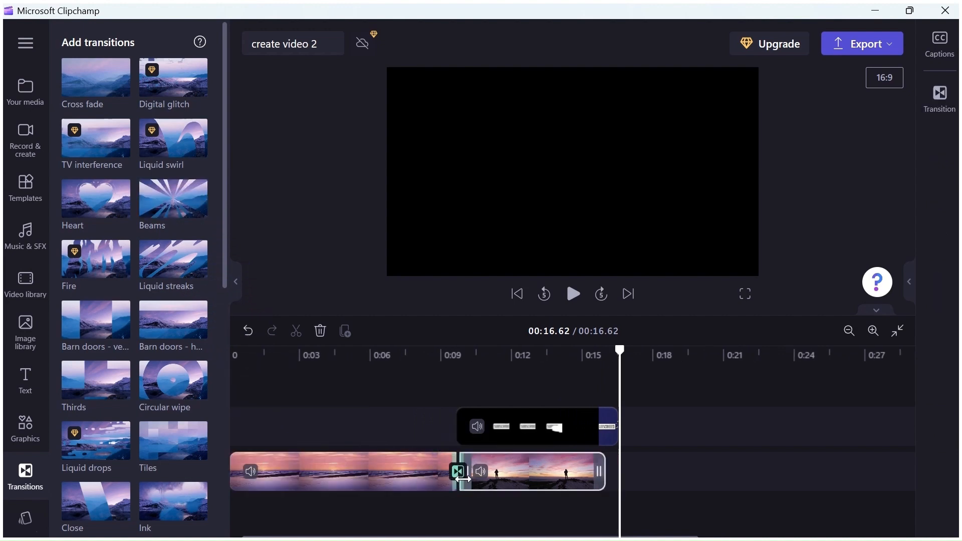
{"action": "left_click", "coordinate": [436, 423]}
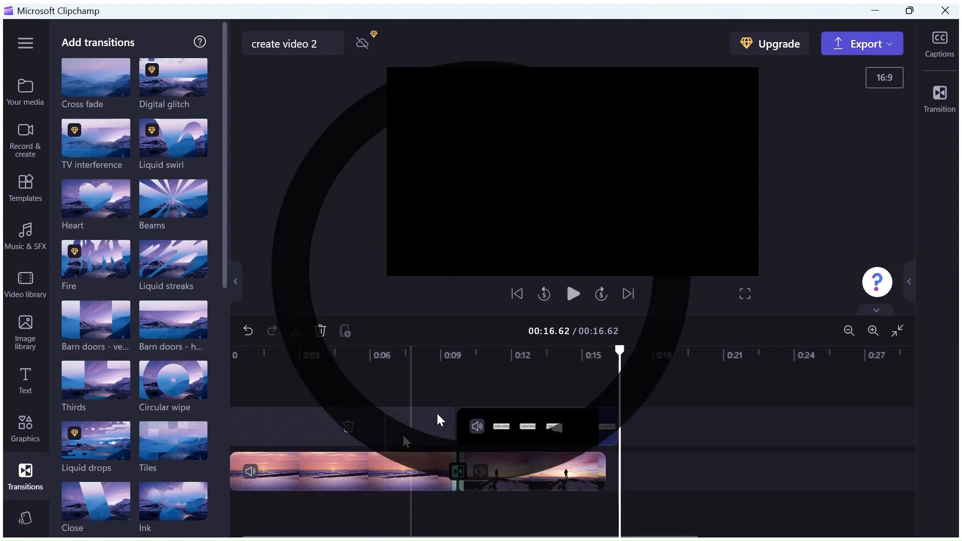
- Play the video across the Beams transition and return the playhead to just before it
{"action": "left_click_drag", "start_coordinate": [618, 350], "coordinate": [431, 371]}
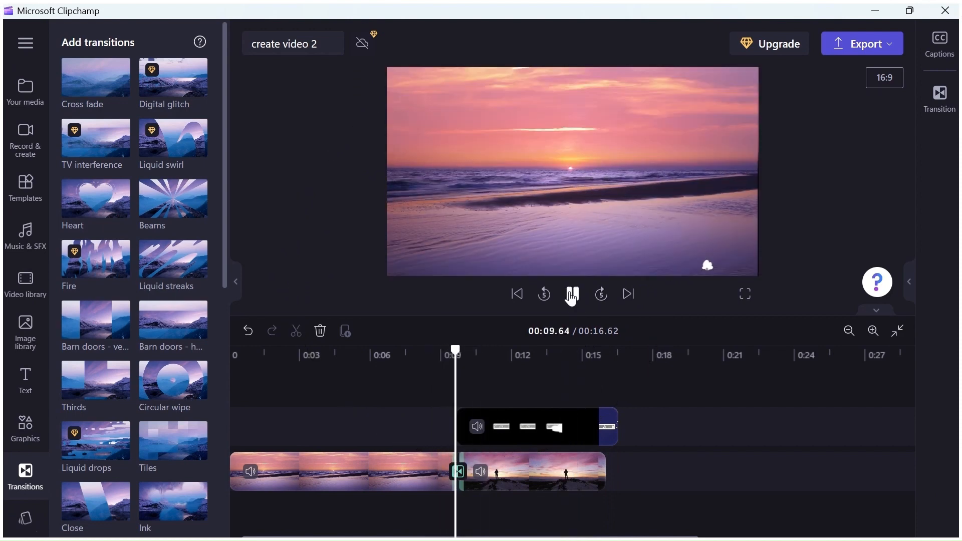
{"action": "left_click", "coordinate": [572, 294]}
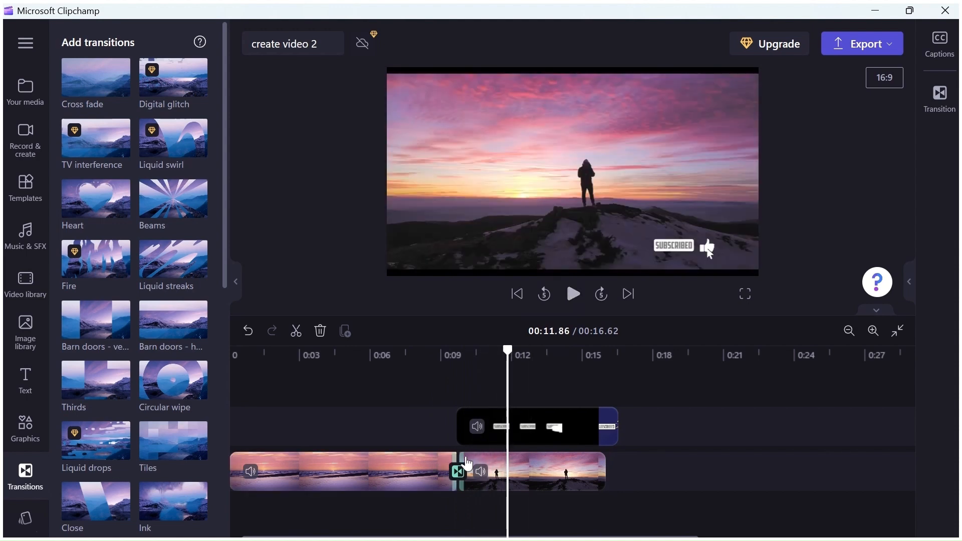
{"action": "left_click_drag", "start_coordinate": [507, 352], "coordinate": [437, 354]}
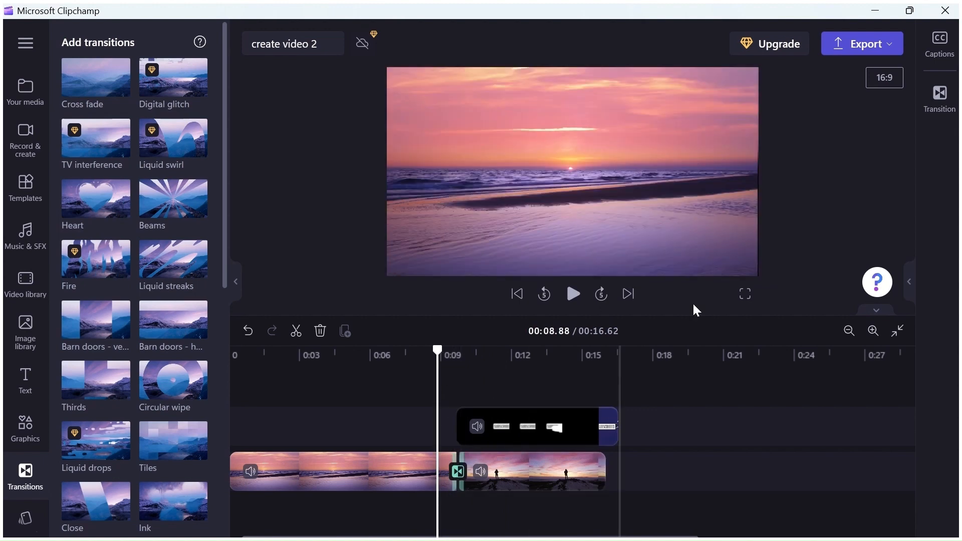
- Set the Beams transition's duration to 2.9 and play the video through it
{"action": "left_click", "coordinate": [940, 97]}
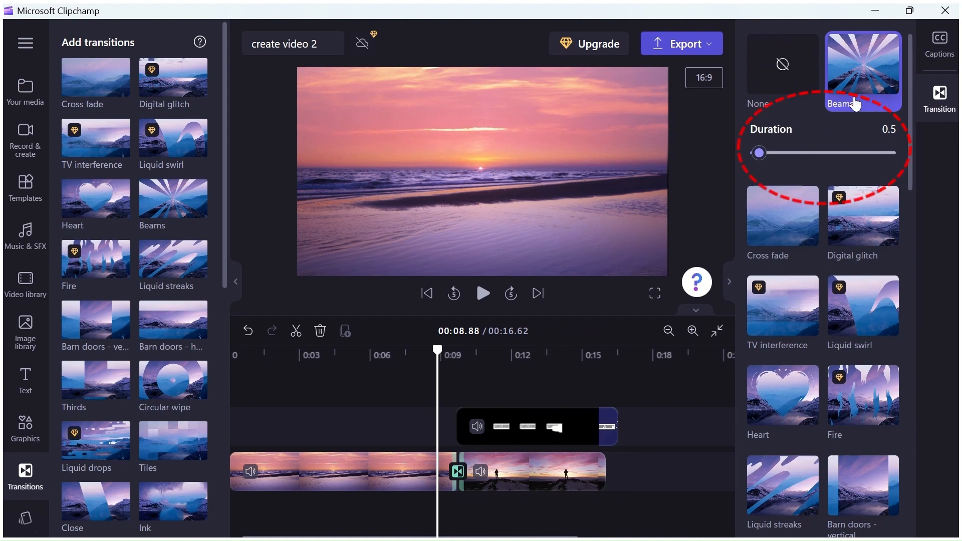
{"action": "left_click_drag", "start_coordinate": [761, 156], "coordinate": [832, 157]}
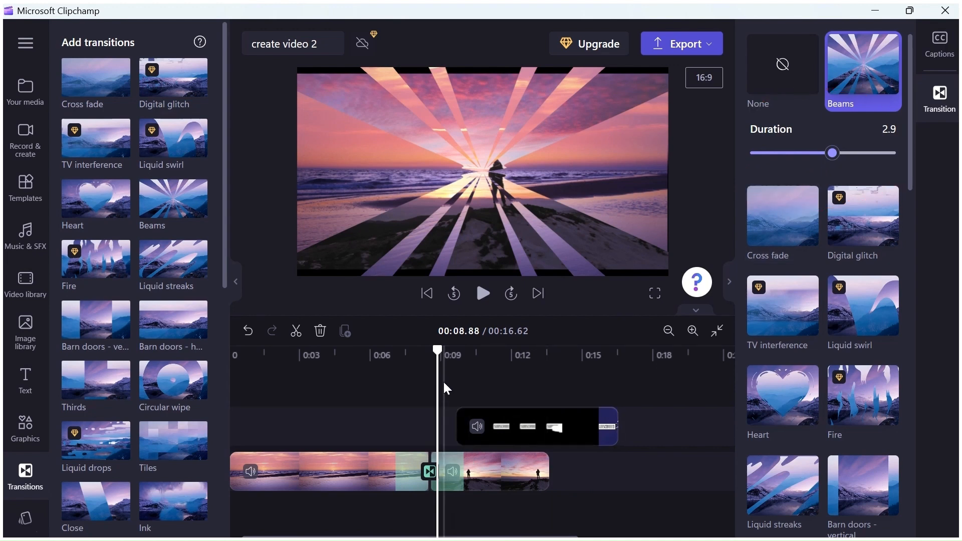
{"action": "left_click", "coordinate": [391, 359]}
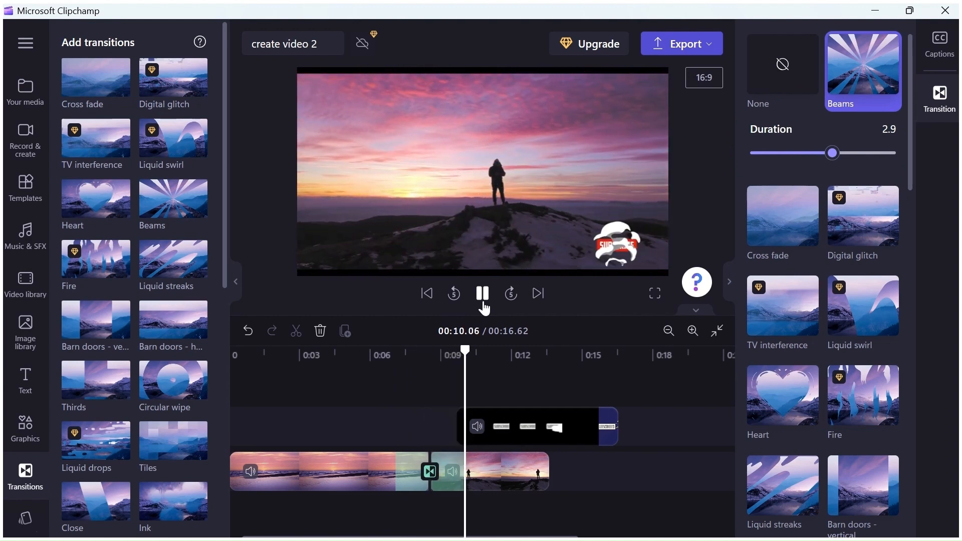
{"action": "left_click", "coordinate": [482, 295]}
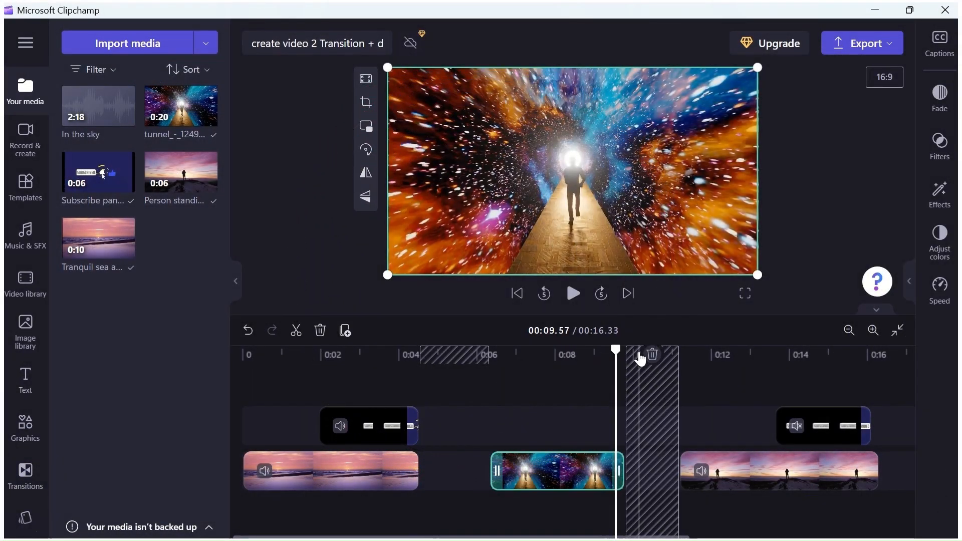
- Delete the gap between the tunnel and standing person clips and the gap between the two subscribe overlays
{"action": "left_click", "coordinate": [651, 355]}
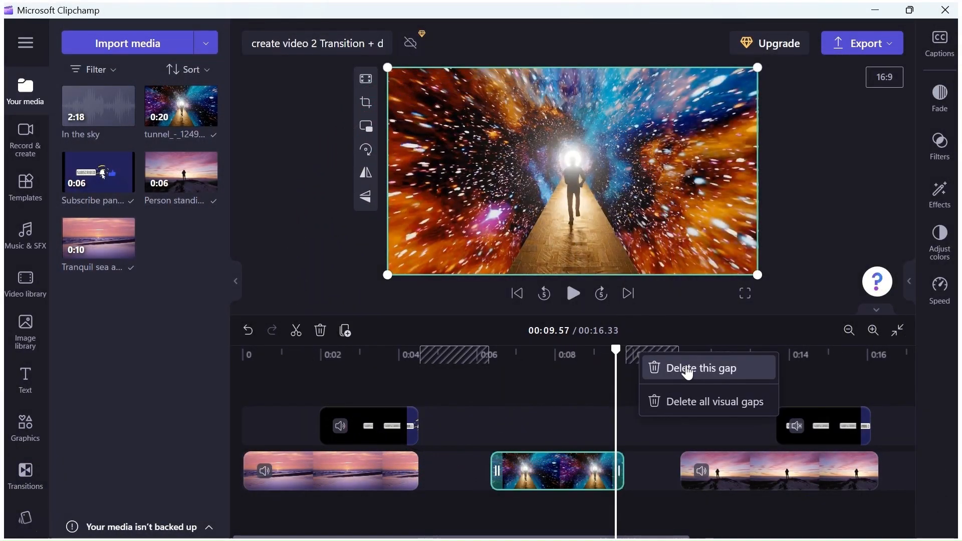
{"action": "left_click", "coordinate": [687, 369]}
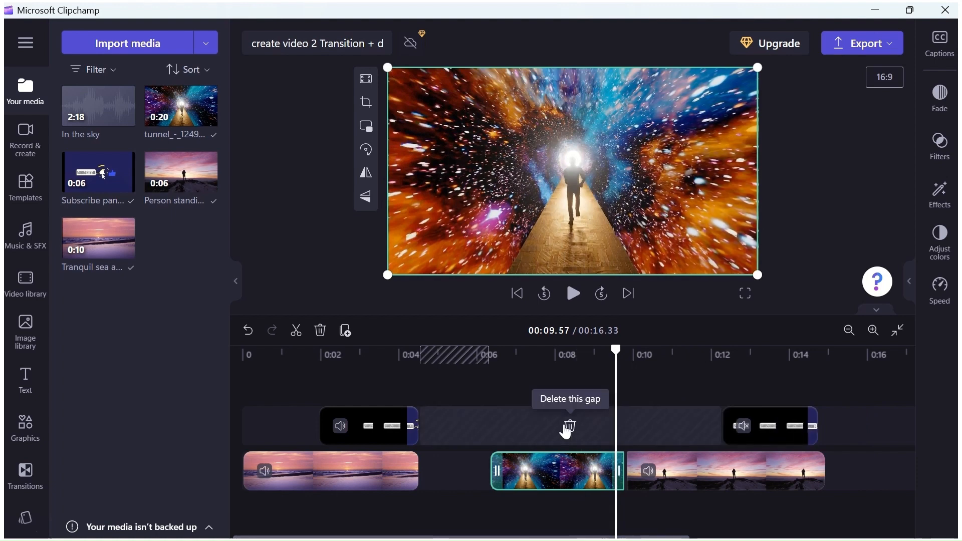
{"action": "right_click", "coordinate": [571, 430]}
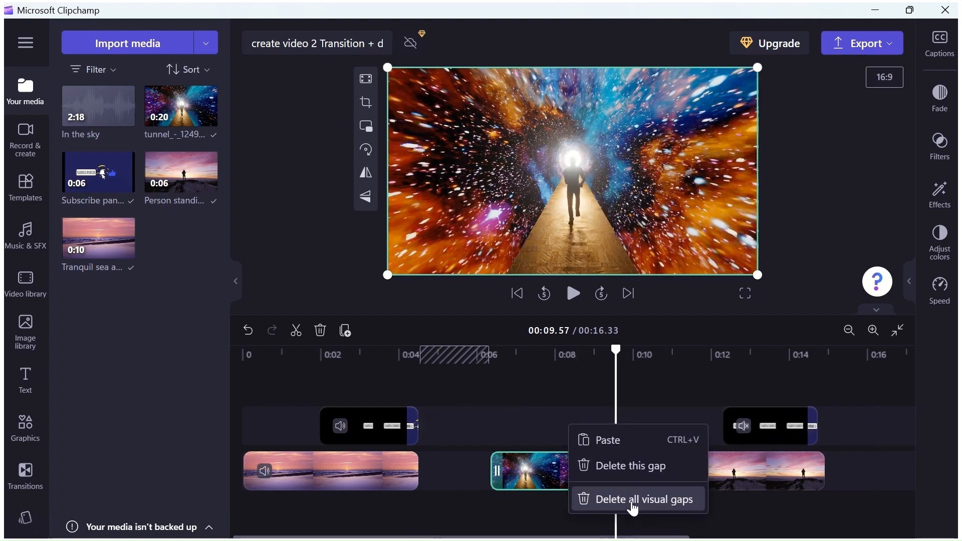
{"action": "left_click", "coordinate": [625, 468]}
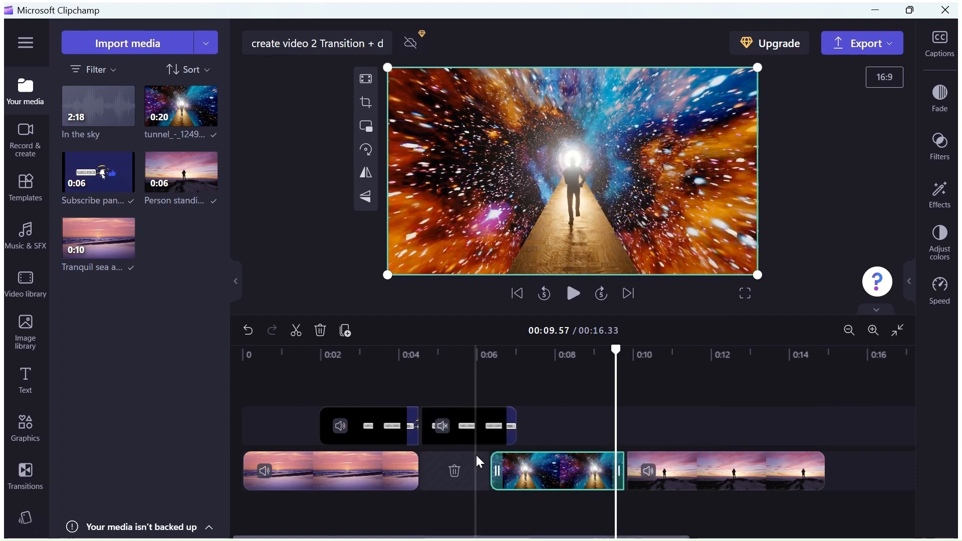
- Delete the gap between the sea clip and the tunnel clip
{"action": "right_click", "coordinate": [455, 475]}
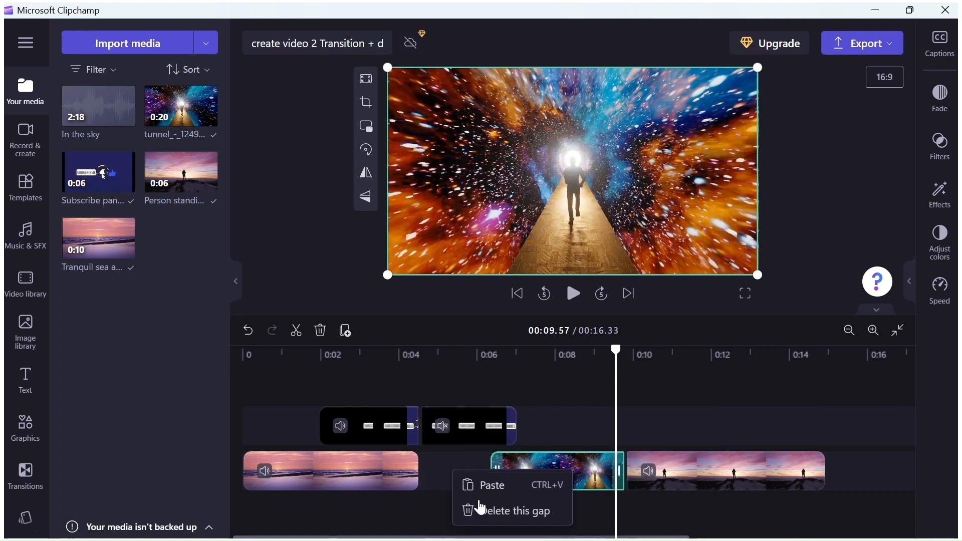
{"action": "left_click", "coordinate": [491, 511]}
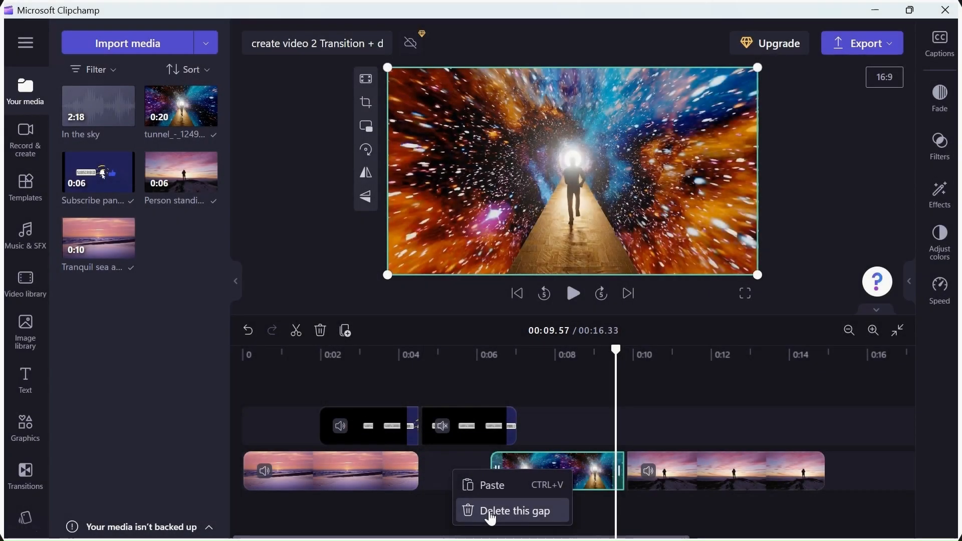
{"action": "left_click", "coordinate": [493, 511]}
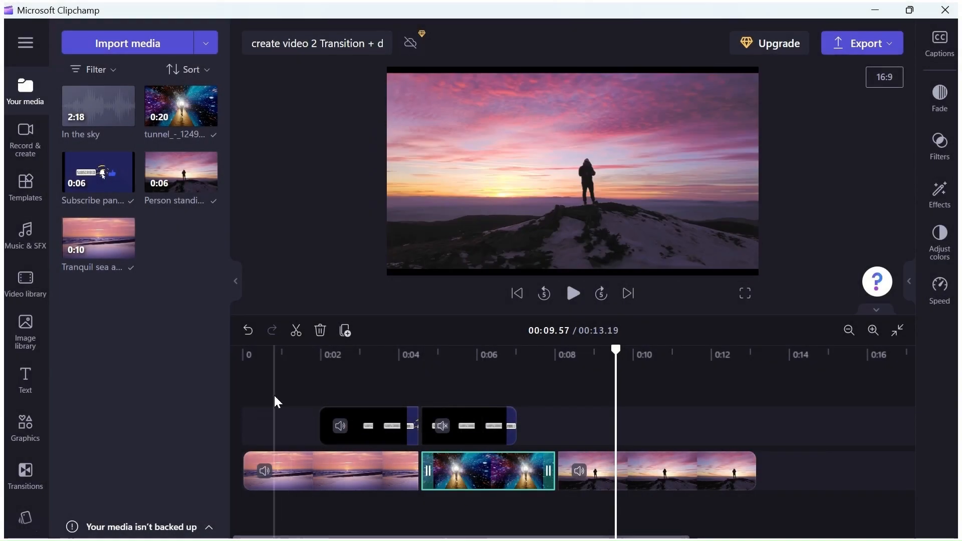
- Delete the empty gap before the first subscribe overlay
{"action": "right_click", "coordinate": [278, 425]}
{"action": "left_click", "coordinate": [315, 459]}
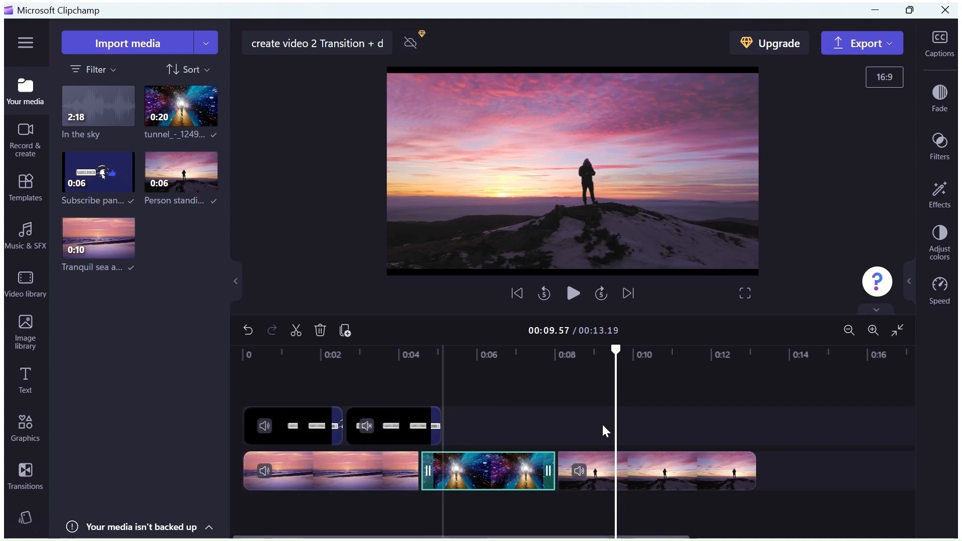
- Add a Beams transition between the sea and tunnel clips and a Circular wipe between the tunnel and standing person clips
{"action": "left_click", "coordinate": [26, 475]}
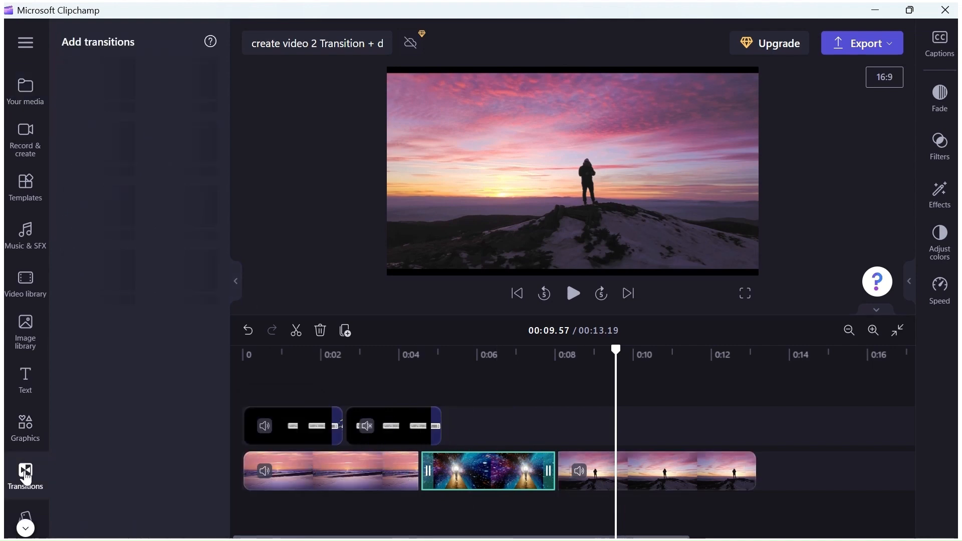
{"action": "left_click_drag", "start_coordinate": [185, 227], "coordinate": [420, 471]}
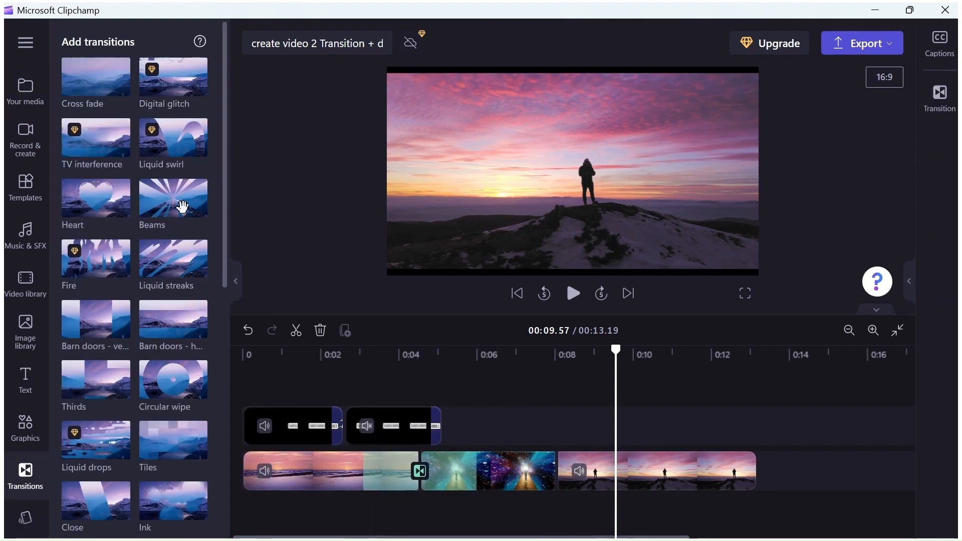
{"action": "left_click_drag", "start_coordinate": [181, 383], "coordinate": [562, 457]}
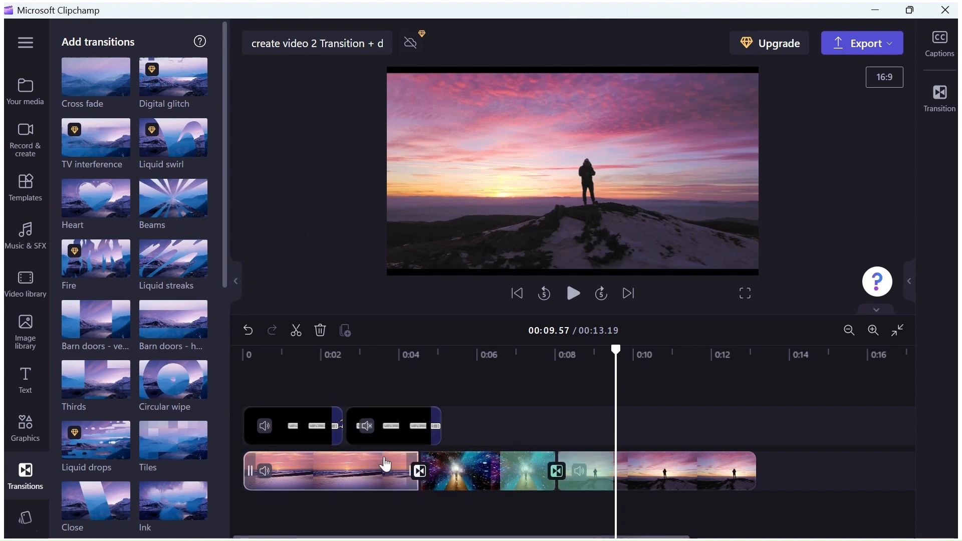
- Add a Beams transition between the two subscribe overlays
{"action": "left_click_drag", "start_coordinate": [362, 435], "coordinate": [506, 430]}
{"action": "mouse_move", "coordinate": [203, 395]}
{"action": "left_mouse_down"}
{"action": "mouse_move", "coordinate": [482, 434]}
{"action": "mouse_move", "coordinate": [218, 401]}
{"action": "left_mouse_up"}
{"action": "left_click", "coordinate": [416, 429]}
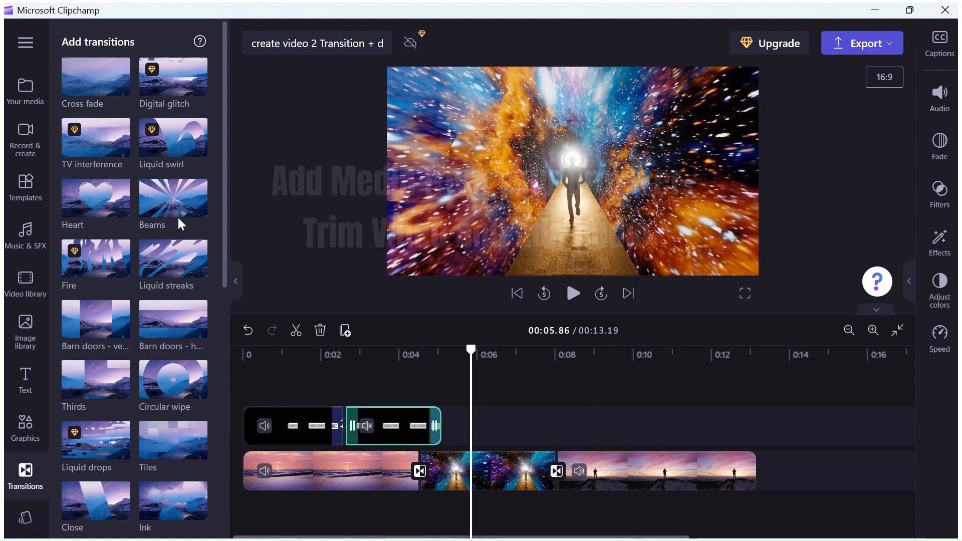
{"action": "left_click_drag", "start_coordinate": [179, 217], "coordinate": [358, 429]}
{"action": "left_click_drag", "start_coordinate": [358, 429], "coordinate": [349, 430]}
{"action": "left_click_drag", "start_coordinate": [350, 430], "coordinate": [349, 430]}
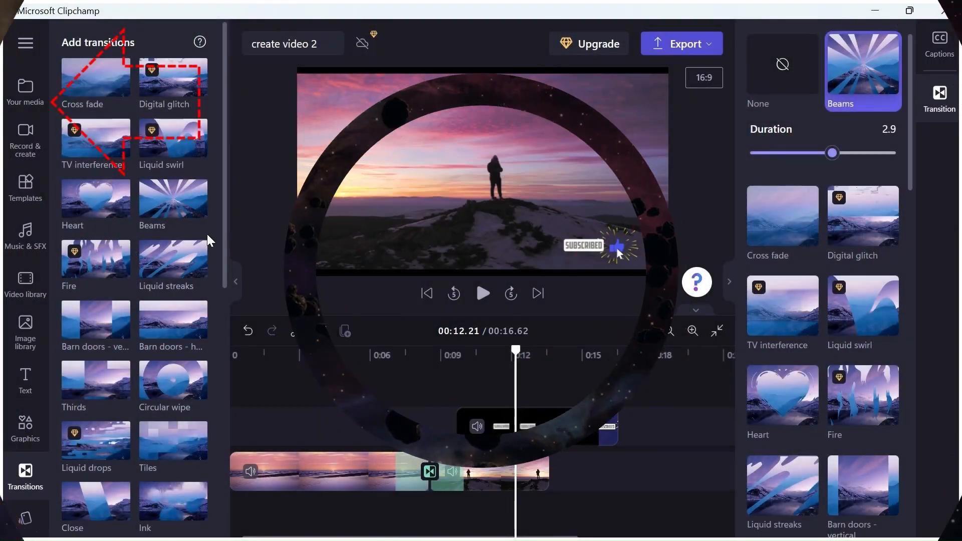
- Import the tunnel_-_124983 (720p) video from the vidSource_pixabay folder and place it on the timeline after the standing person clip
{"action": "left_click", "coordinate": [238, 283]}
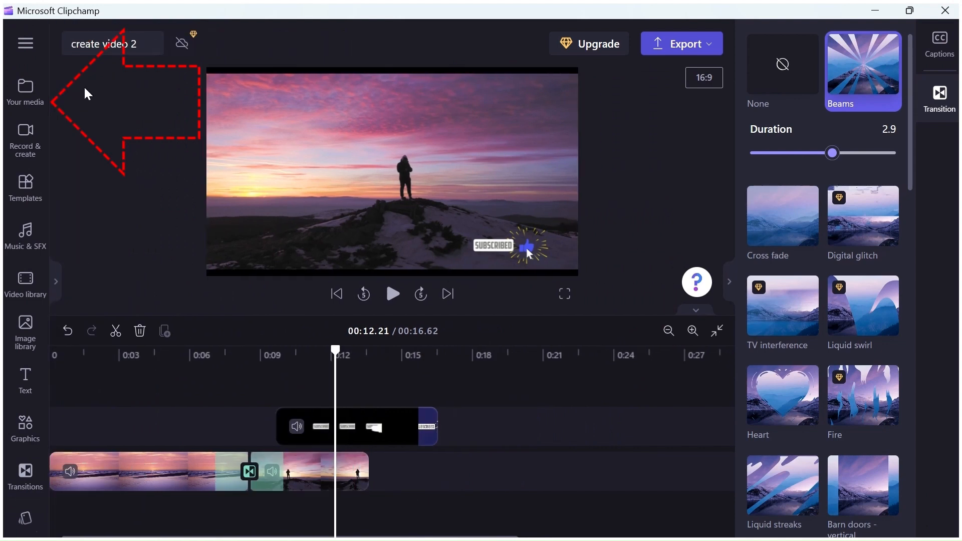
{"action": "left_click", "coordinate": [28, 95]}
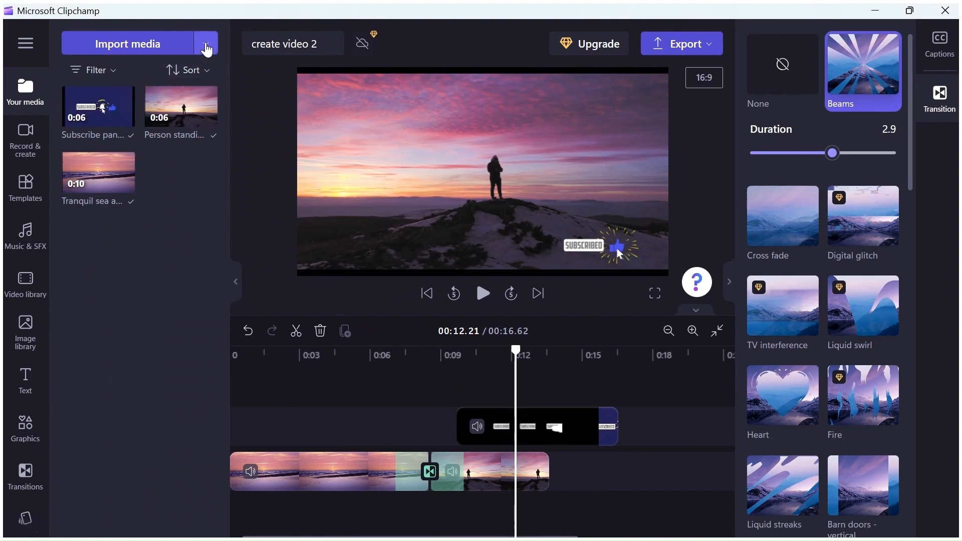
{"action": "left_click", "coordinate": [205, 46]}
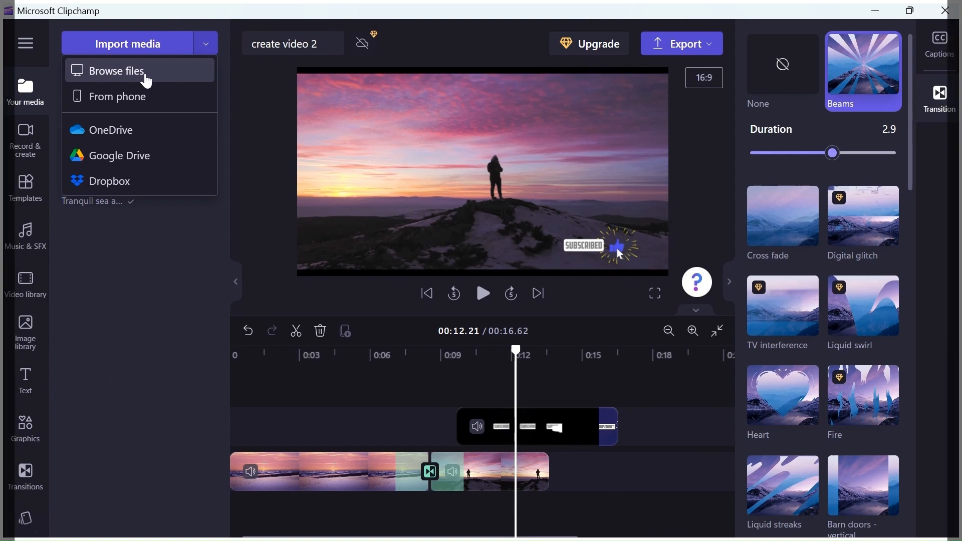
{"action": "left_click", "coordinate": [144, 76]}
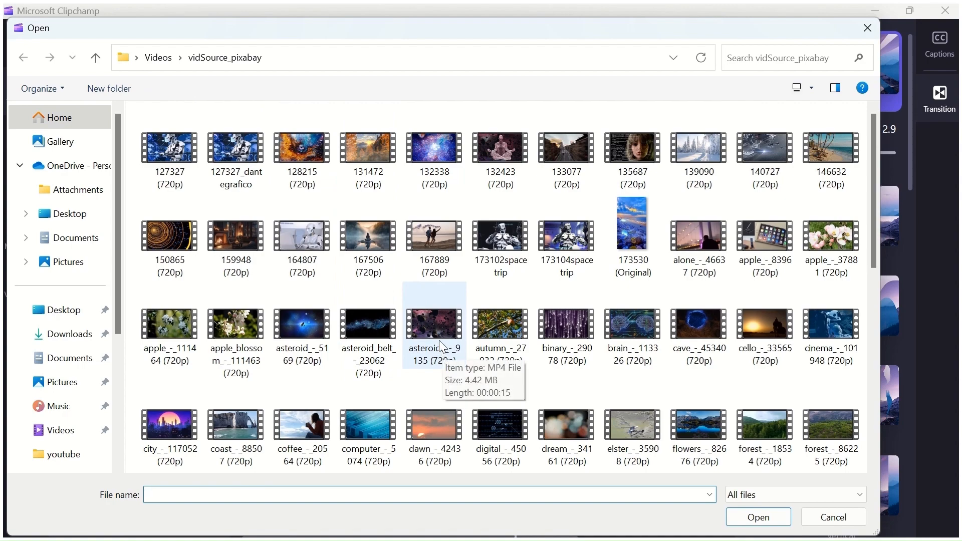
{"action": "scroll", "coordinate": [452, 360], "scroll_direction": "down", "scroll_amount": 5}
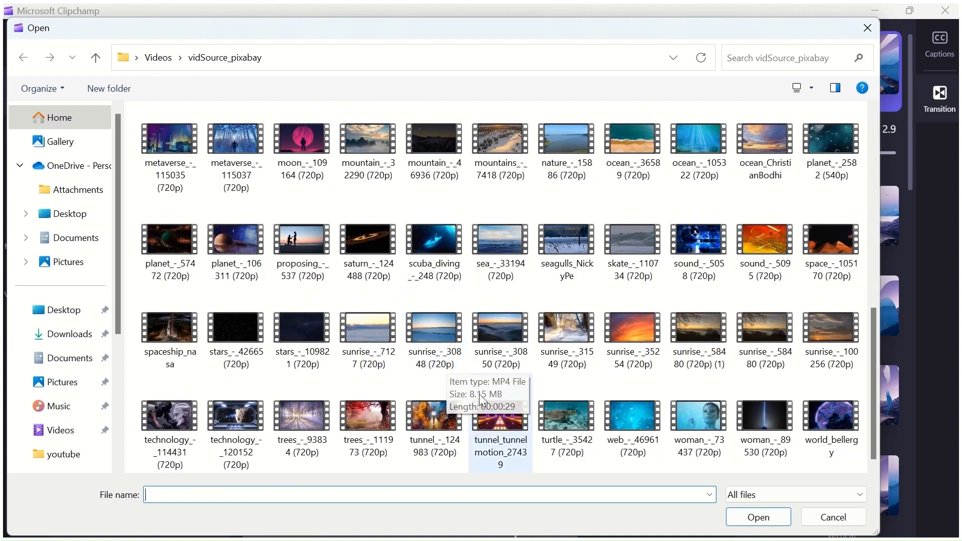
{"action": "double_click", "coordinate": [439, 423]}
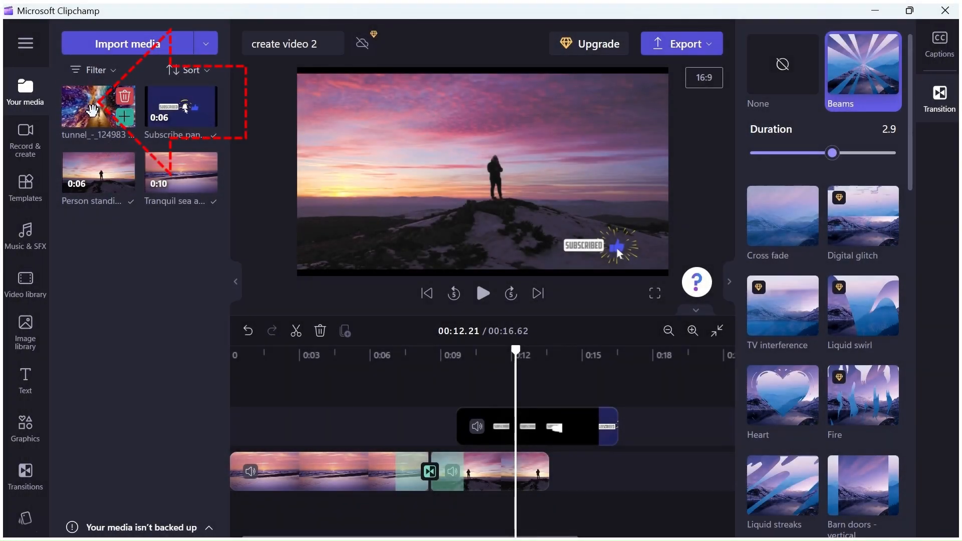
{"action": "left_click_drag", "start_coordinate": [93, 108], "coordinate": [582, 478]}
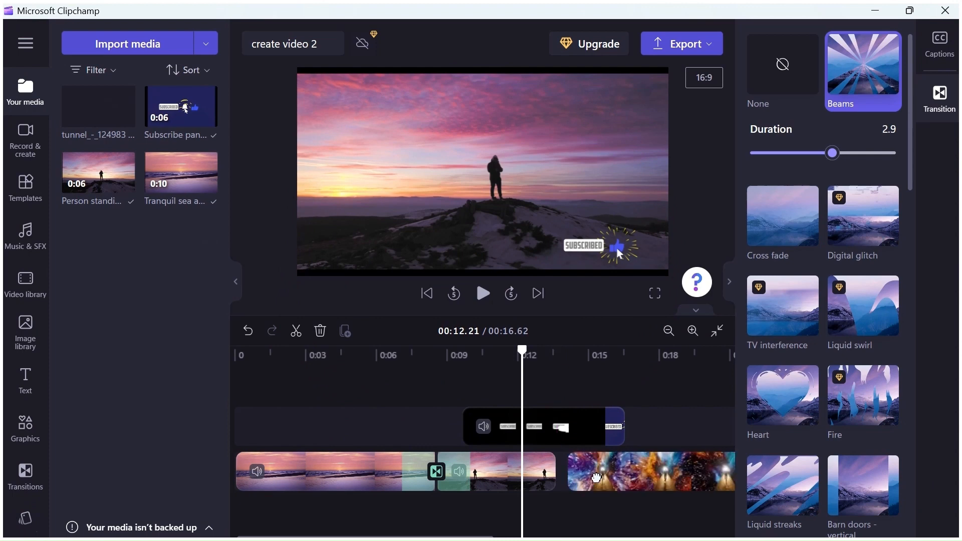
{"action": "left_click", "coordinate": [596, 480]}
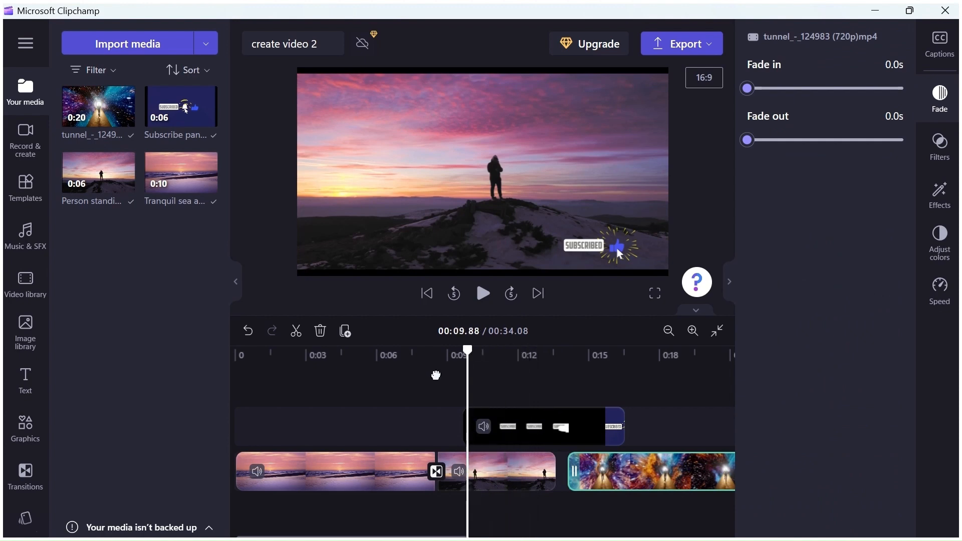
- Split the sea clip at 00:04.55
{"action": "left_click_drag", "start_coordinate": [377, 384], "coordinate": [340, 393]}
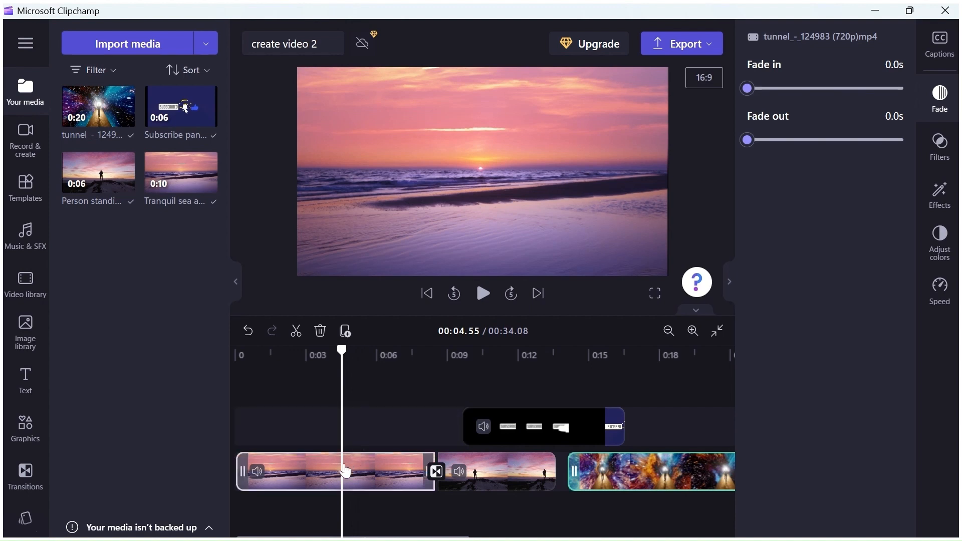
{"action": "left_click", "coordinate": [349, 474]}
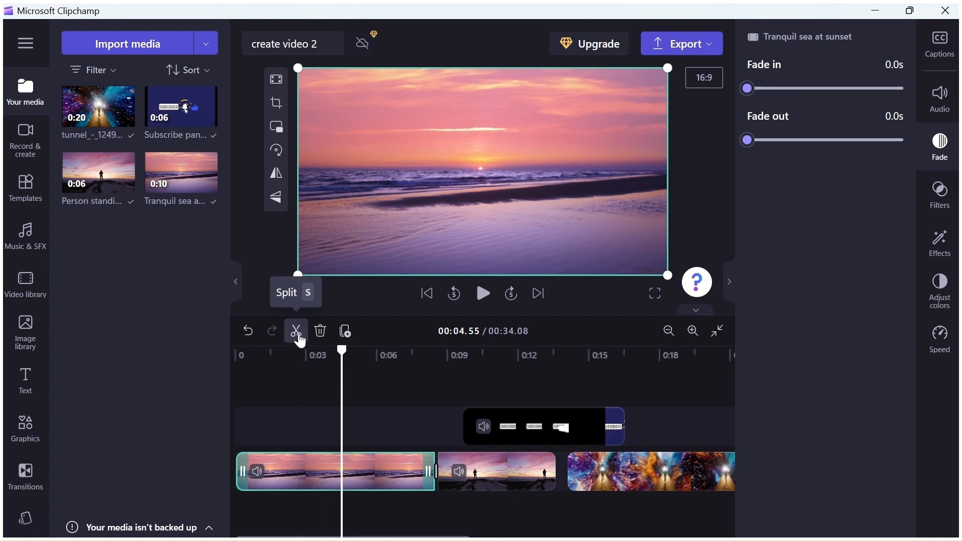
{"action": "left_click", "coordinate": [296, 331]}
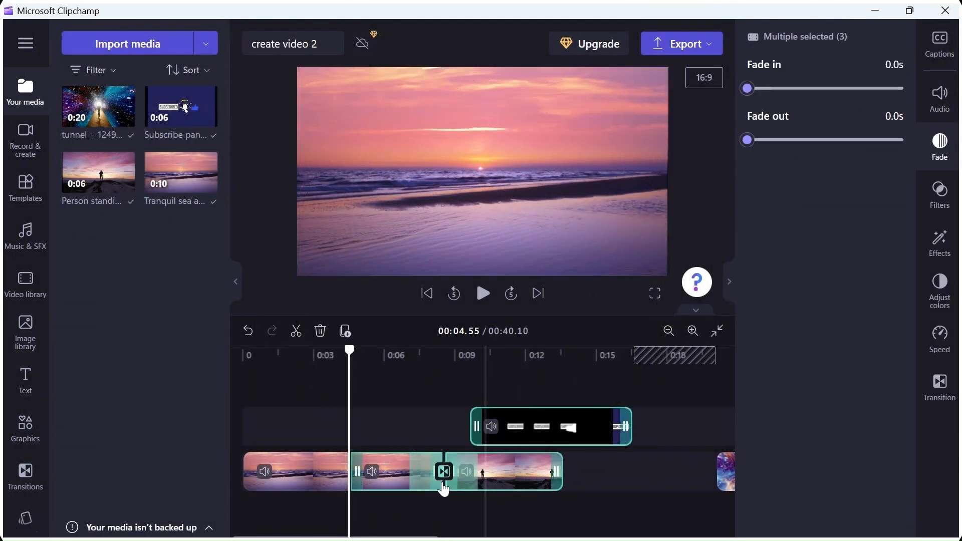
- Split the tunnel clip at 00:25.59
{"action": "left_click_drag", "start_coordinate": [407, 536], "coordinate": [528, 536]}
{"action": "left_click", "coordinate": [490, 472]}
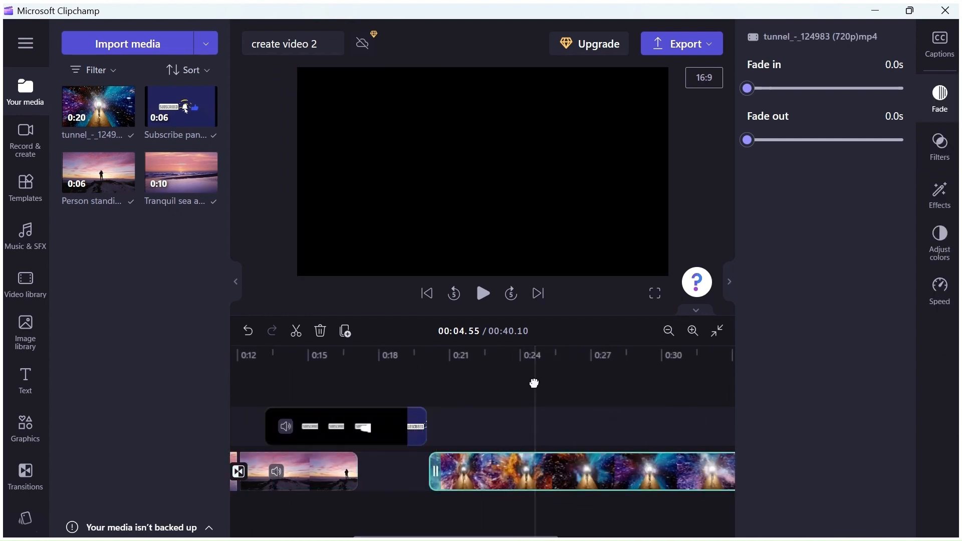
{"action": "left_click", "coordinate": [534, 383]}
{"action": "left_click_drag", "start_coordinate": [535, 350], "coordinate": [399, 348]}
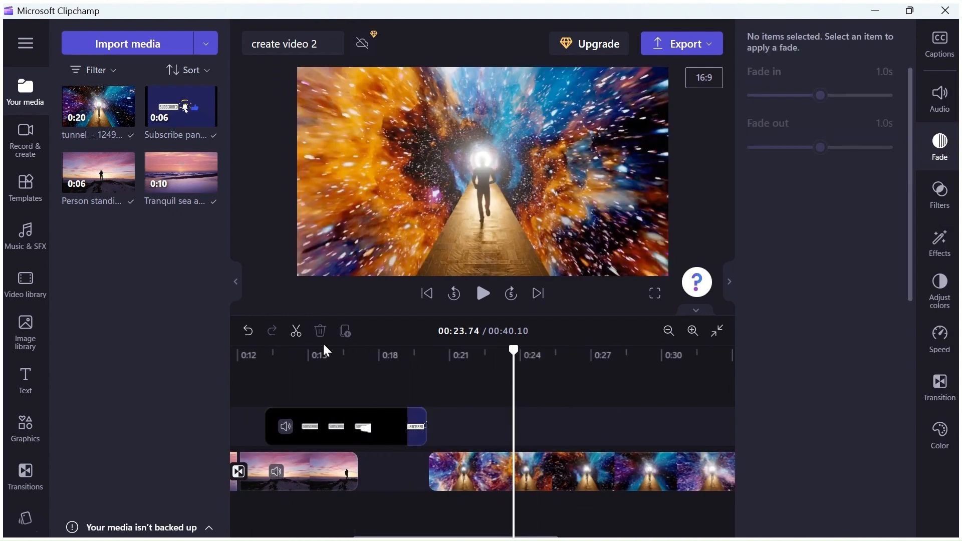
{"action": "left_click_drag", "start_coordinate": [515, 353], "coordinate": [558, 352]}
{"action": "left_click", "coordinate": [296, 332]}
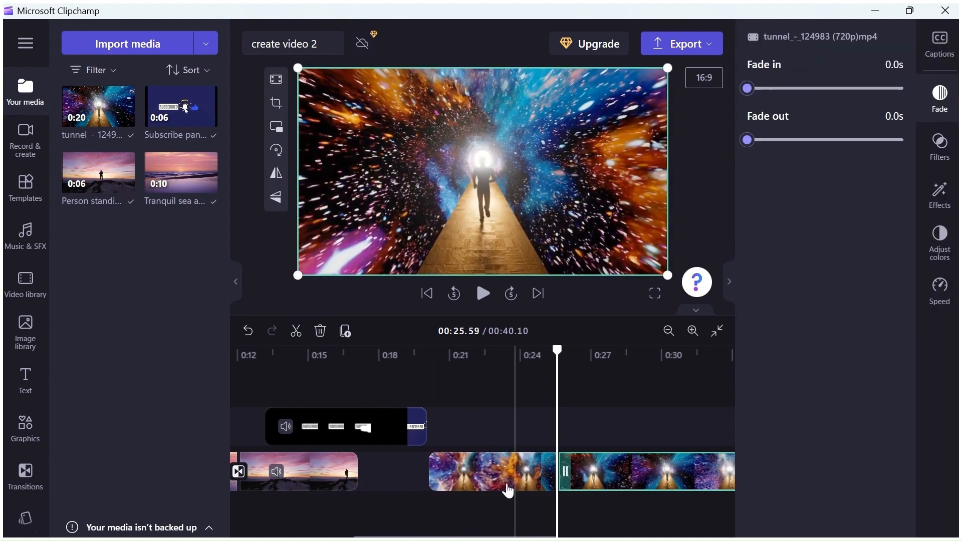
- Move the first piece of the tunnel clip between the two halves of the sea clip
{"action": "left_click_drag", "start_coordinate": [440, 474], "coordinate": [371, 473]}
{"action": "left_click_drag", "start_coordinate": [283, 468], "coordinate": [398, 470]}
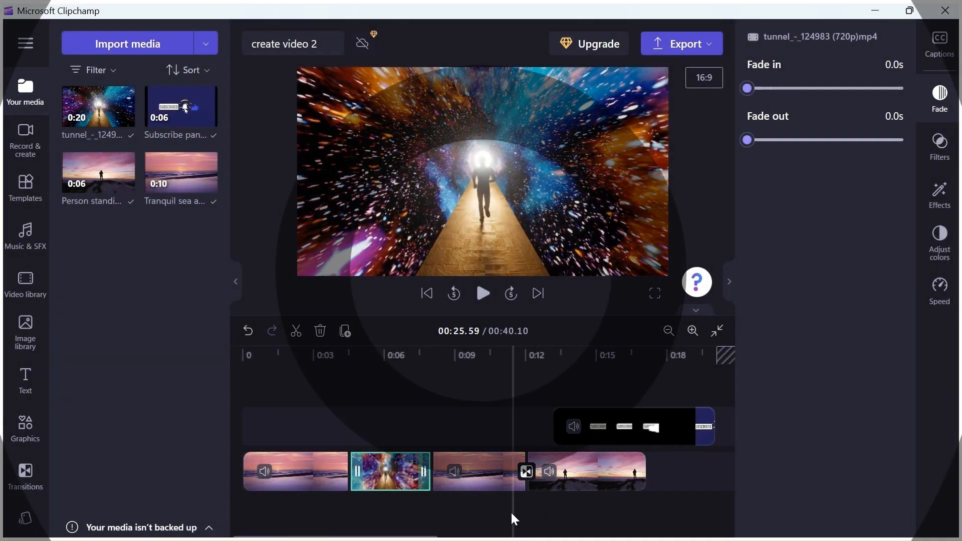
- Add a Circular wipe before the inserted tunnel piece and a Liquid streaks transition after it
{"action": "left_click", "coordinate": [25, 473]}
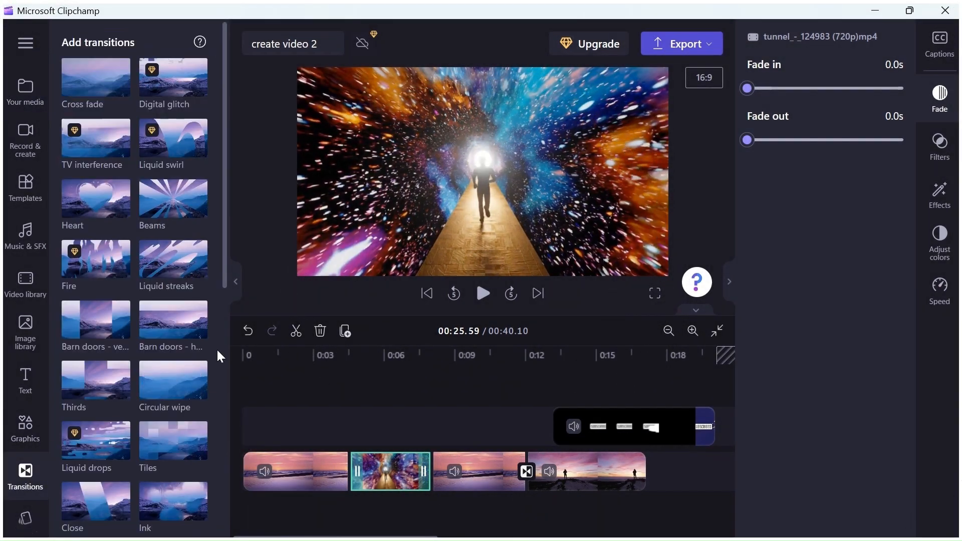
{"action": "left_click_drag", "start_coordinate": [170, 378], "coordinate": [347, 469]}
{"action": "left_click_drag", "start_coordinate": [203, 274], "coordinate": [431, 470]}
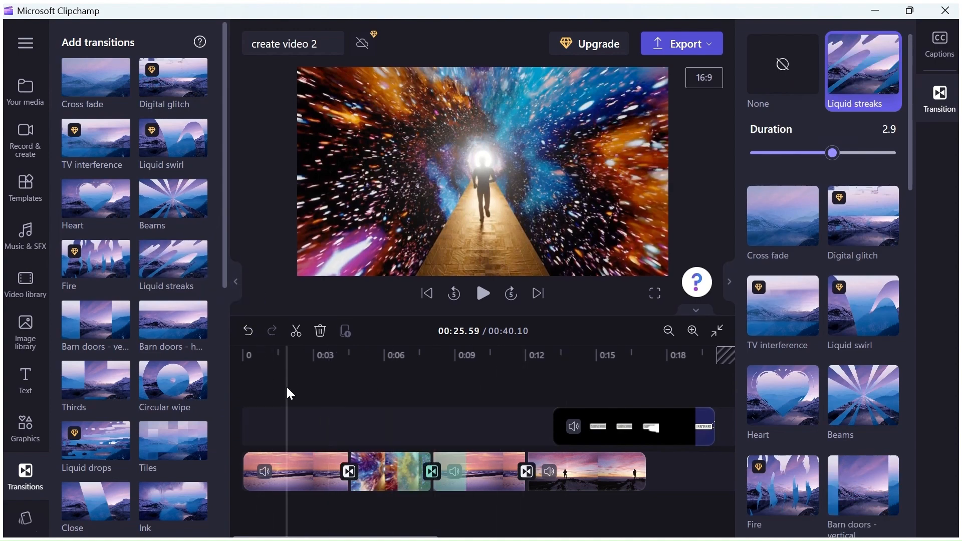
- Collapse both side panels and play the video from the start to preview the transitions
{"action": "left_click", "coordinate": [729, 281]}
{"action": "left_click", "coordinate": [235, 281]}
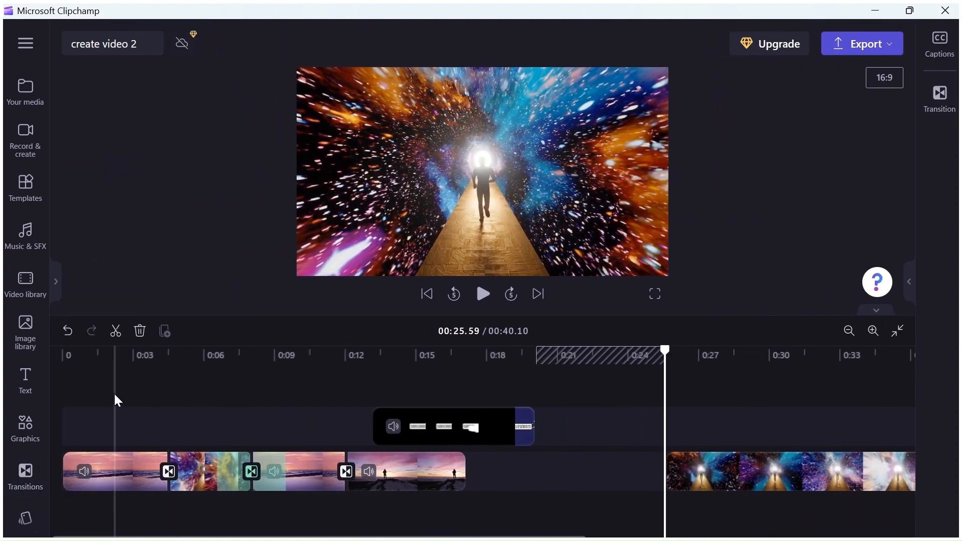
{"action": "left_click", "coordinate": [67, 381]}
{"action": "left_click", "coordinate": [483, 294]}
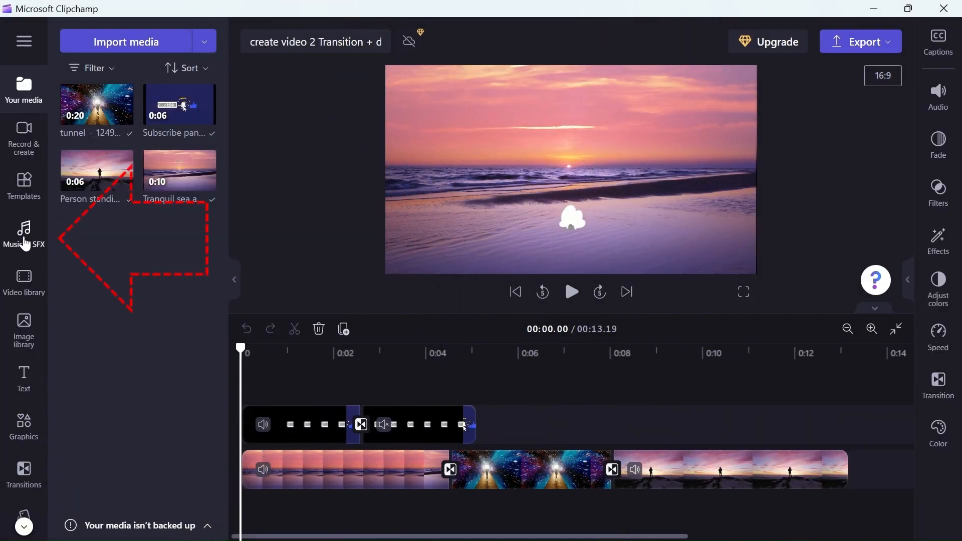
- Add the Keep it moving music track from the Chill category beneath the video clips, starting at the beginning of the timeline
{"action": "left_click", "coordinate": [26, 245]}
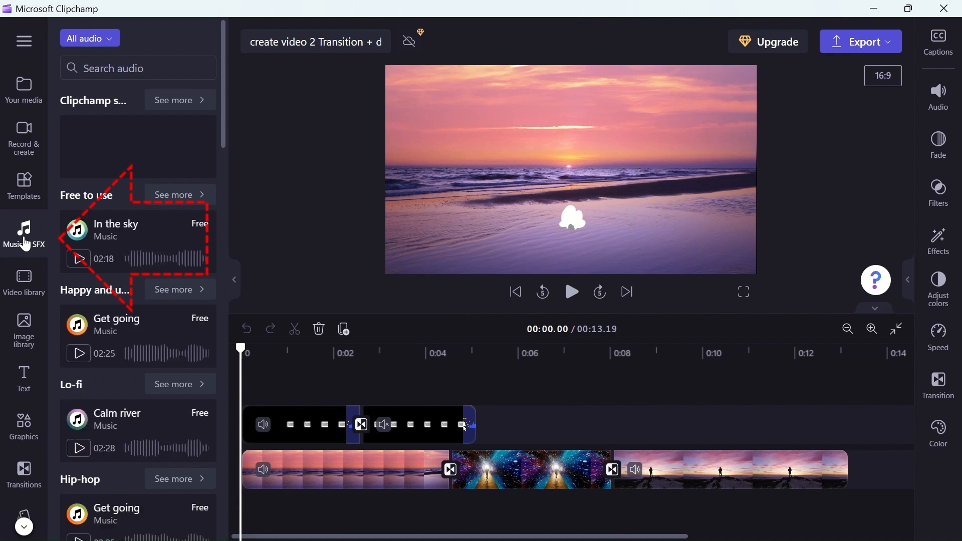
{"action": "mouse_move", "coordinate": [224, 97]}
{"action": "left_mouse_down"}
{"action": "mouse_move", "coordinate": [224, 516]}
{"action": "mouse_move", "coordinate": [220, 90]}
{"action": "mouse_move", "coordinate": [220, 108]}
{"action": "left_mouse_up"}
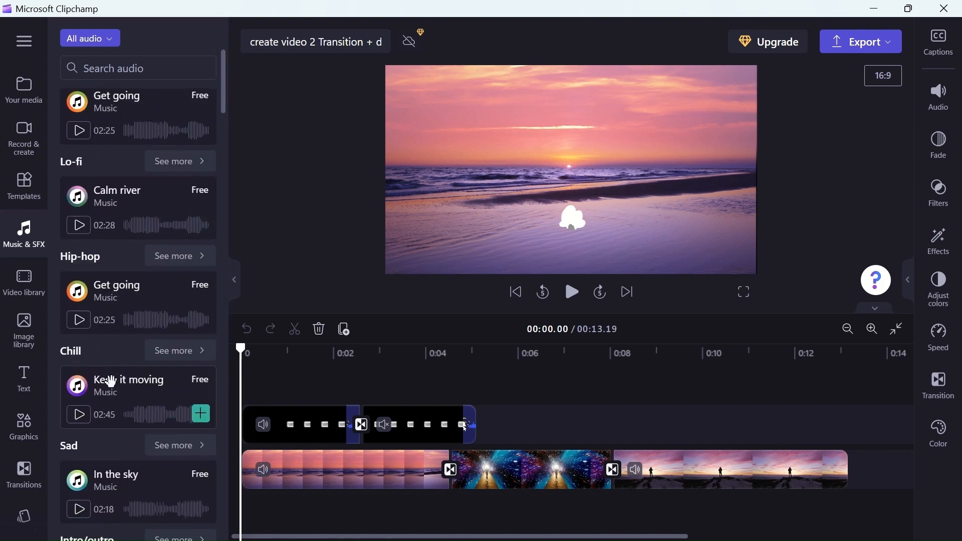
{"action": "left_click_drag", "start_coordinate": [108, 388], "coordinate": [295, 502]}
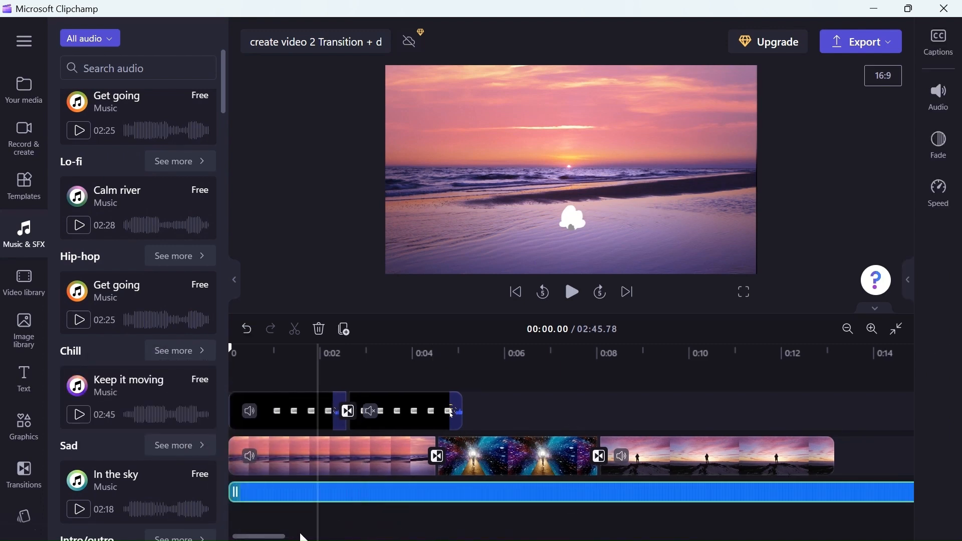
- Place the playhead at the end of the standing person clip, at 00:13.13, for splitting the music track
{"action": "scroll", "coordinate": [318, 539], "scroll_direction": "right", "scroll_amount": 3}
{"action": "mouse_move", "coordinate": [318, 540]}
{"action": "left_mouse_down"}
{"action": "mouse_move", "coordinate": [347, 540]}
{"action": "mouse_move", "coordinate": [308, 540]}
{"action": "left_mouse_up"}
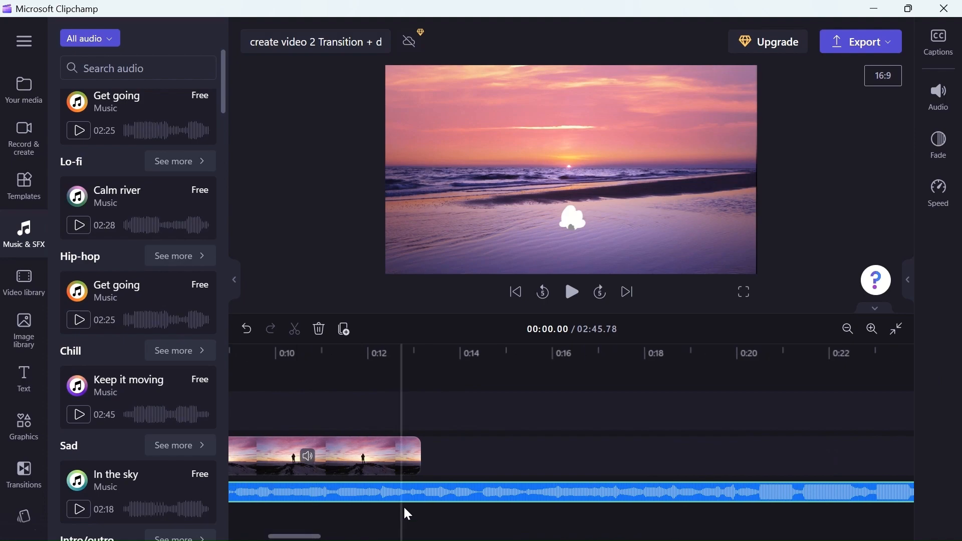
{"action": "left_click", "coordinate": [419, 419]}
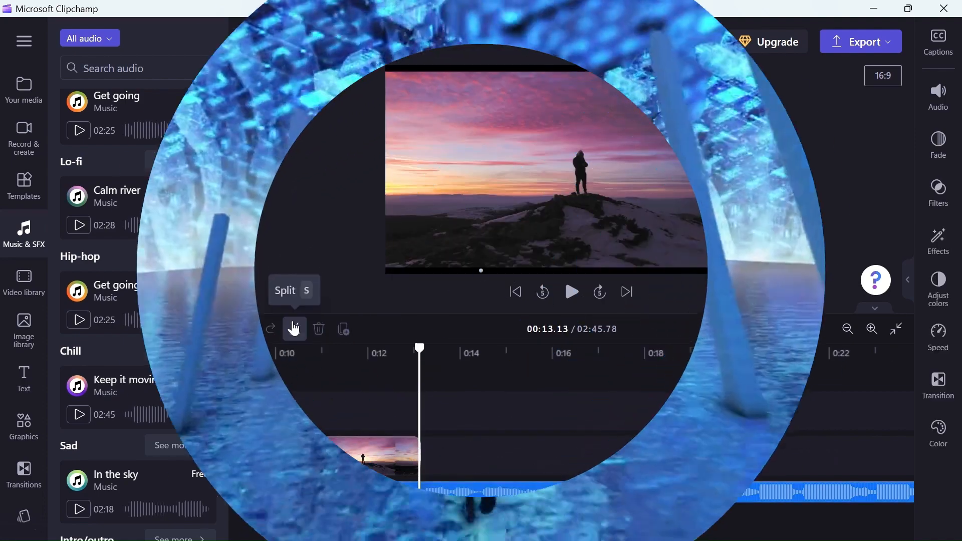